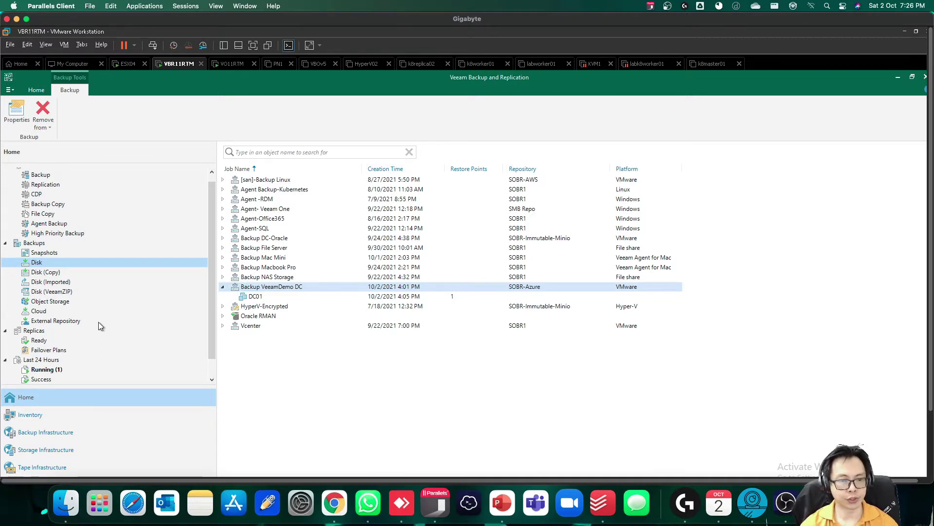
Step: Start a restore to Microsoft Azure for DC01 from the Backup VeeamDemo DC job
left_click(262, 297)
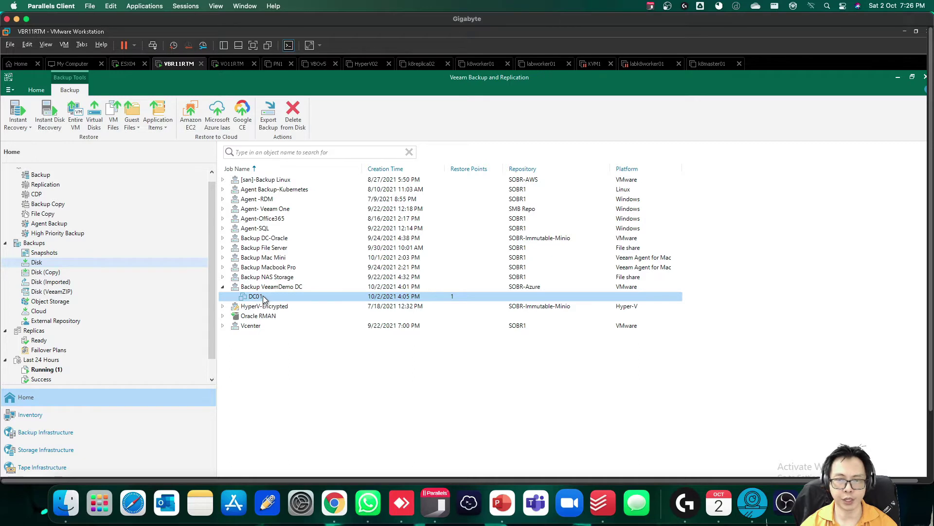
right_click(264, 299)
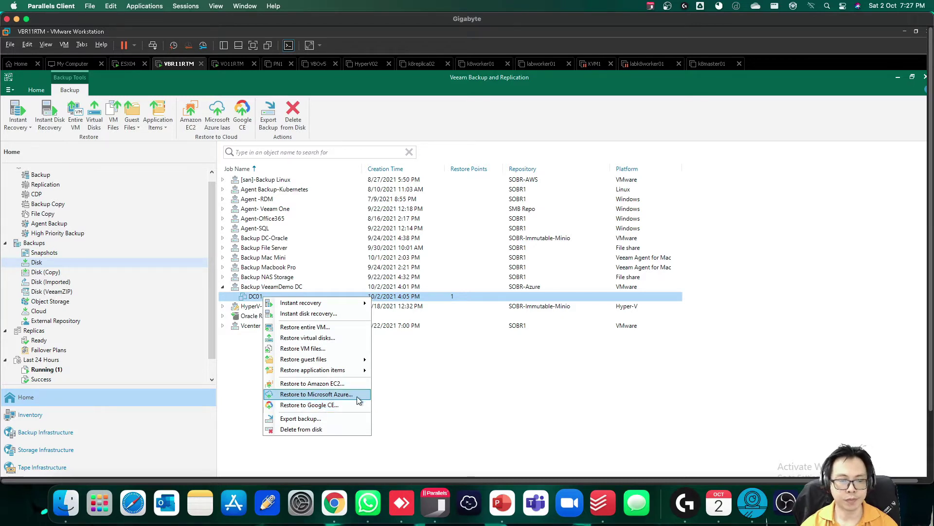
left_click(338, 395)
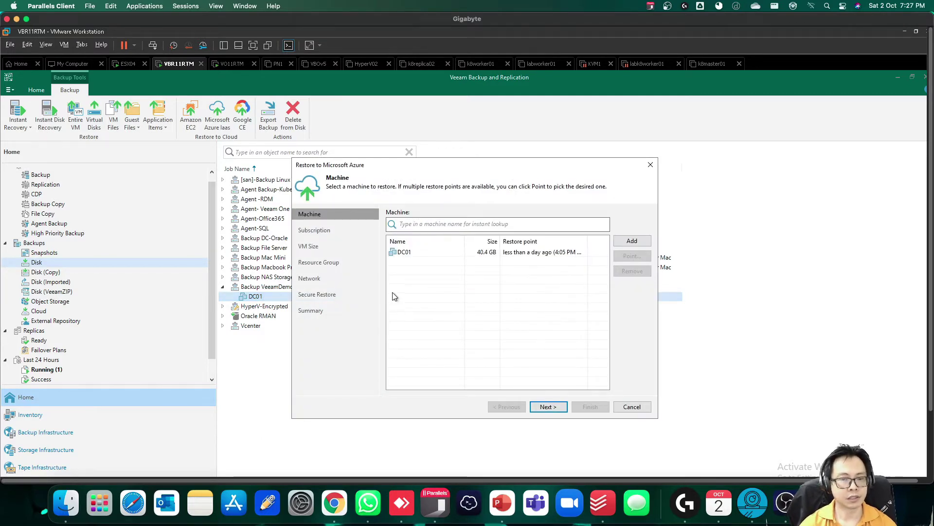
Step: Examine the available restore points for DC01 across its backup jobs, leaving the chosen restore point as it is
left_click(417, 253)
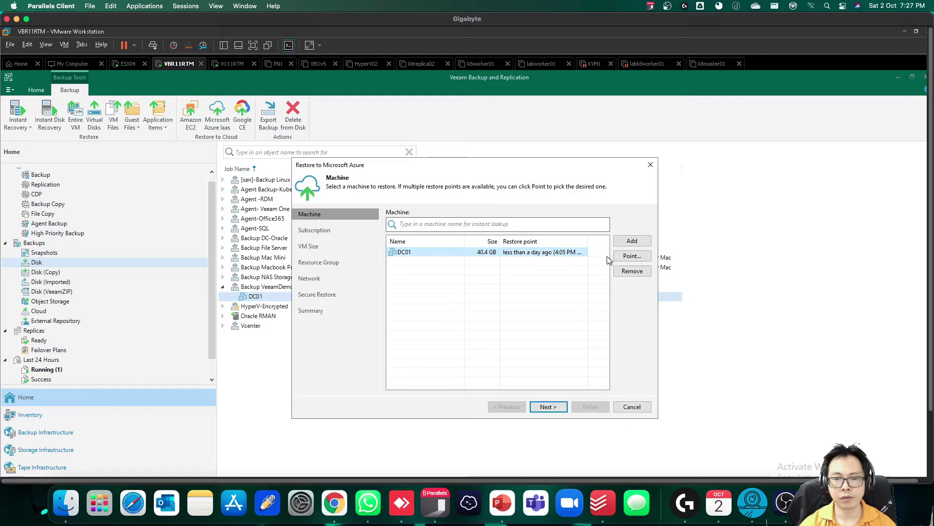
left_click(631, 256)
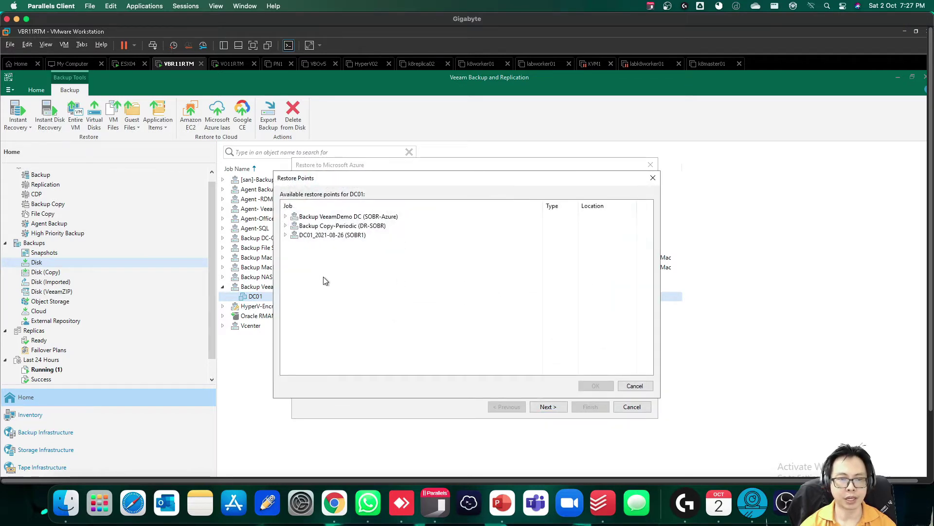
left_click(286, 235)
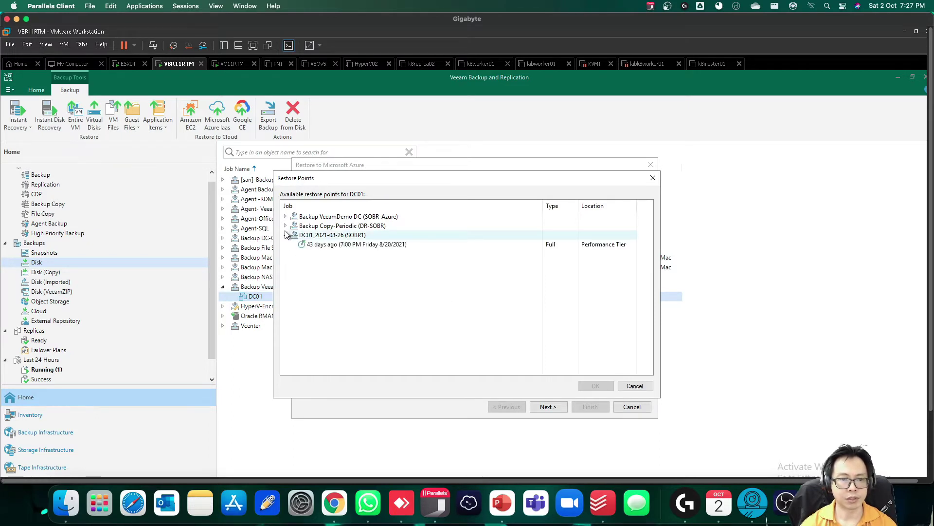
left_click(286, 217)
left_click(353, 227)
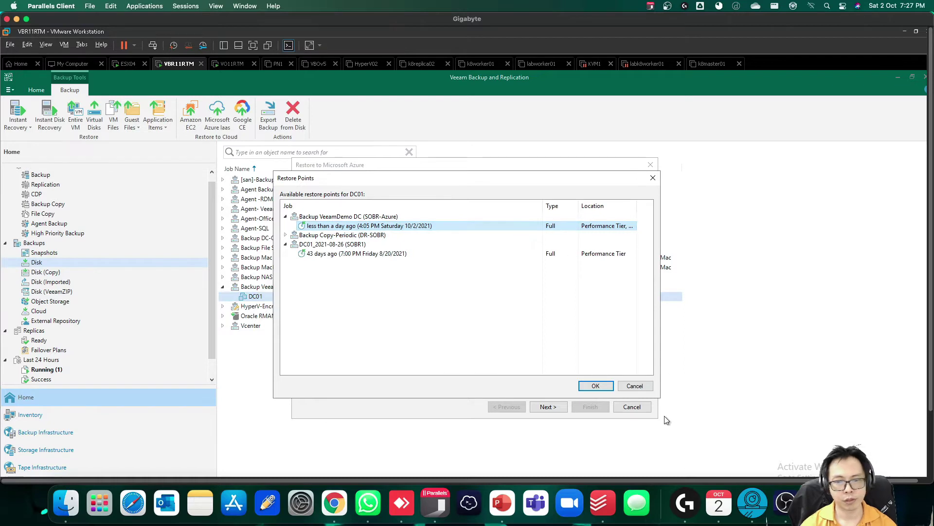
left_click(642, 386)
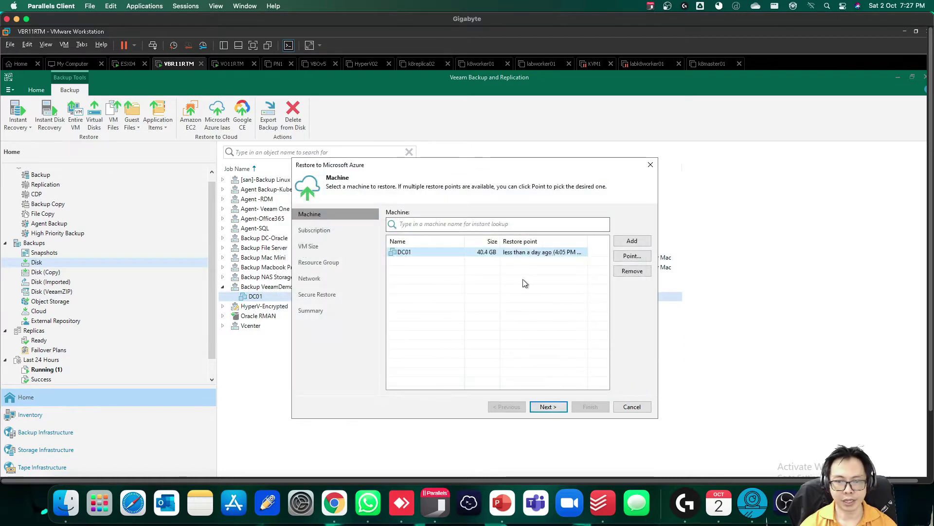
Step: Set the Azure restore location to Southeast Asia and proceed despite the differing original location
left_click(549, 407)
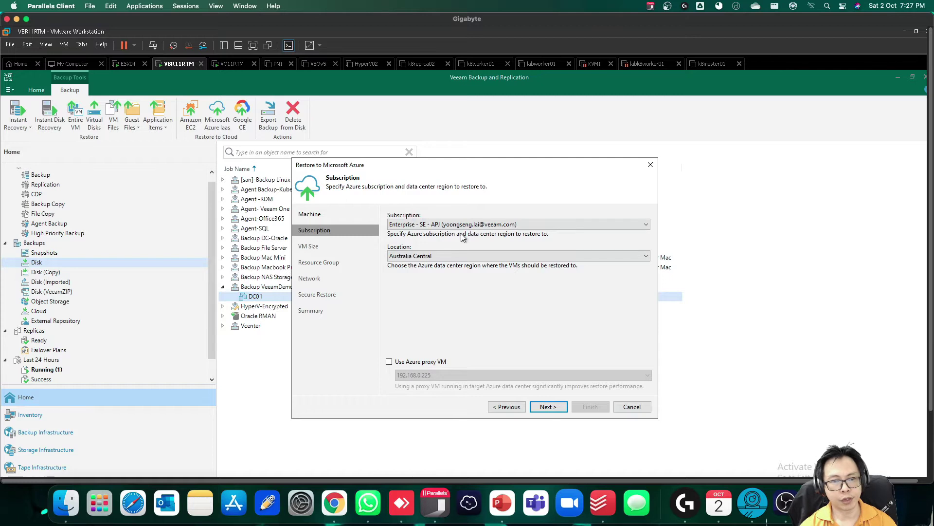
left_click(442, 257)
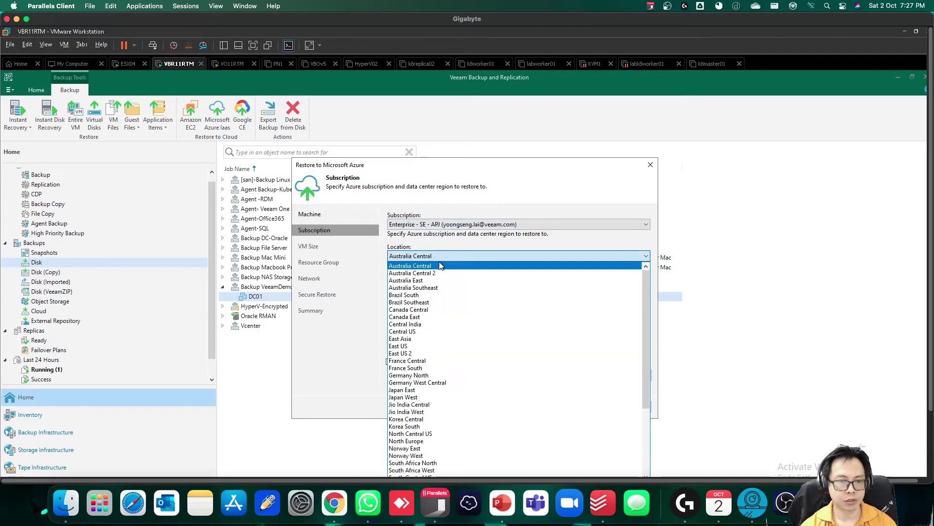
left_click_drag(645, 334, 649, 405)
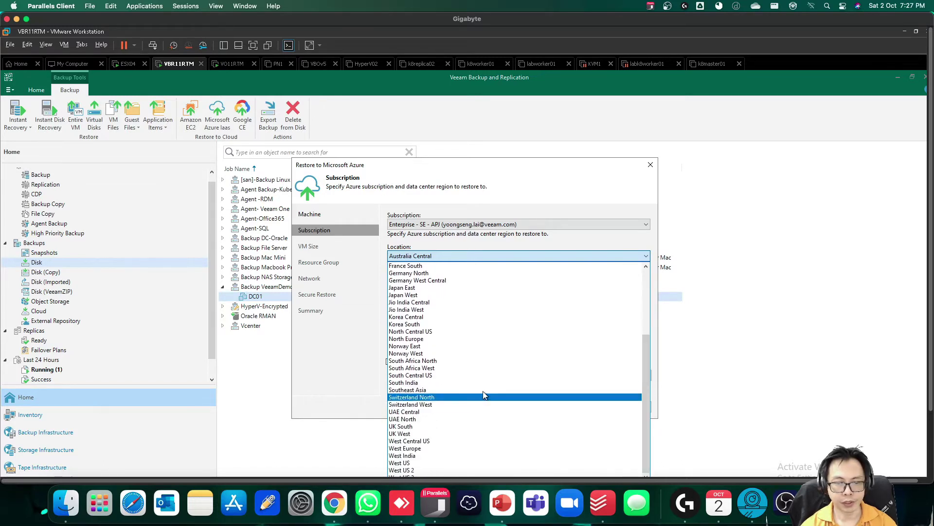
left_click(480, 390)
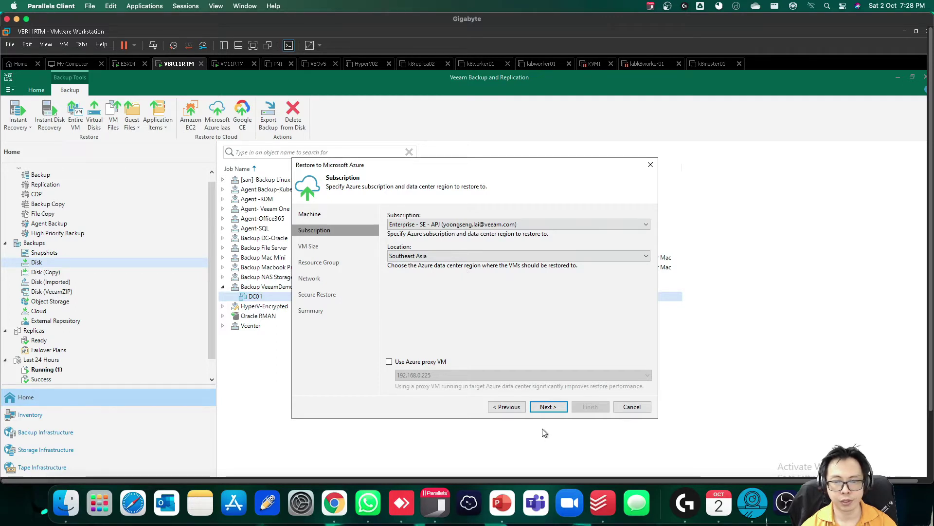
left_click(548, 408)
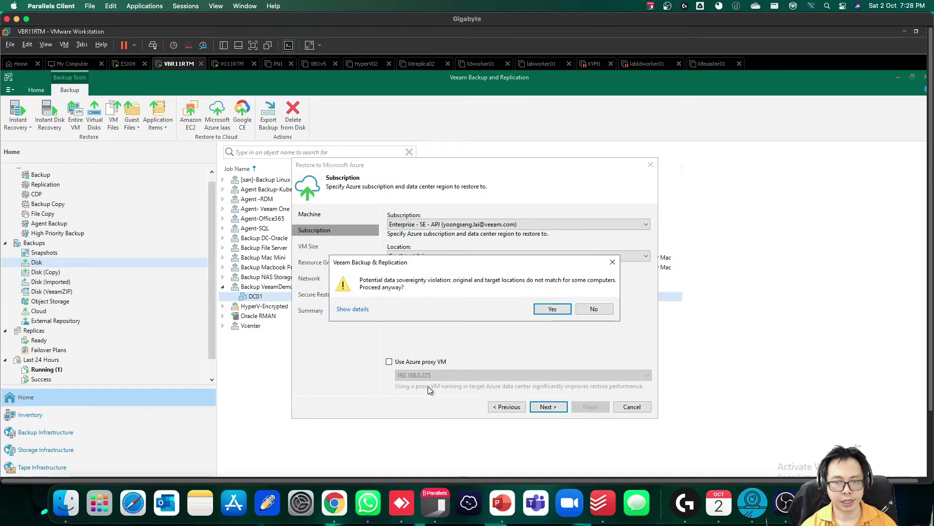
left_click(544, 312)
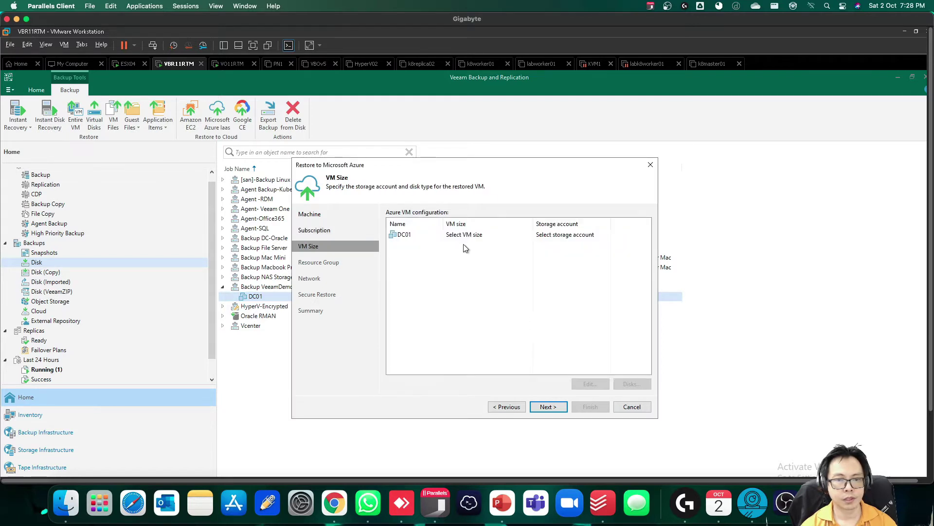
Step: Set DC01's Azure VM size to Basic_A2 (2 cores, 3.50 GB memory)
left_click(453, 235)
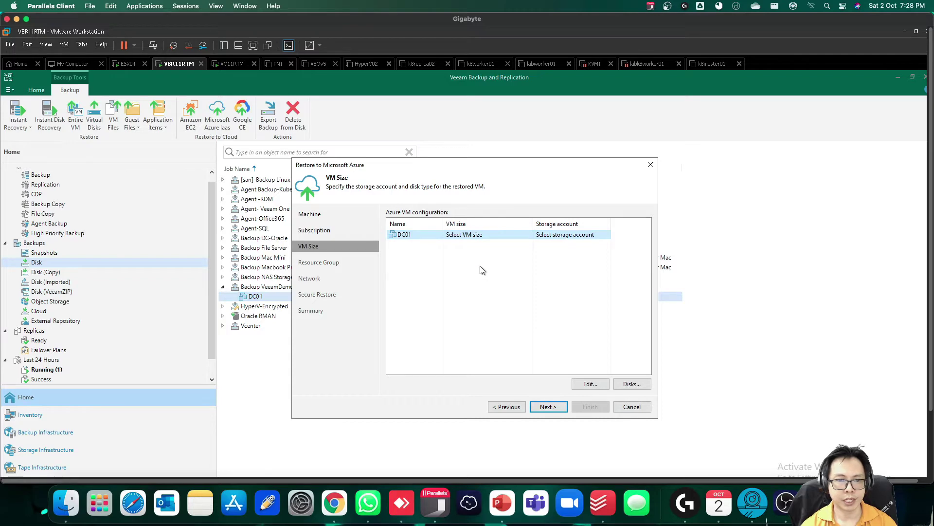
left_click(589, 384)
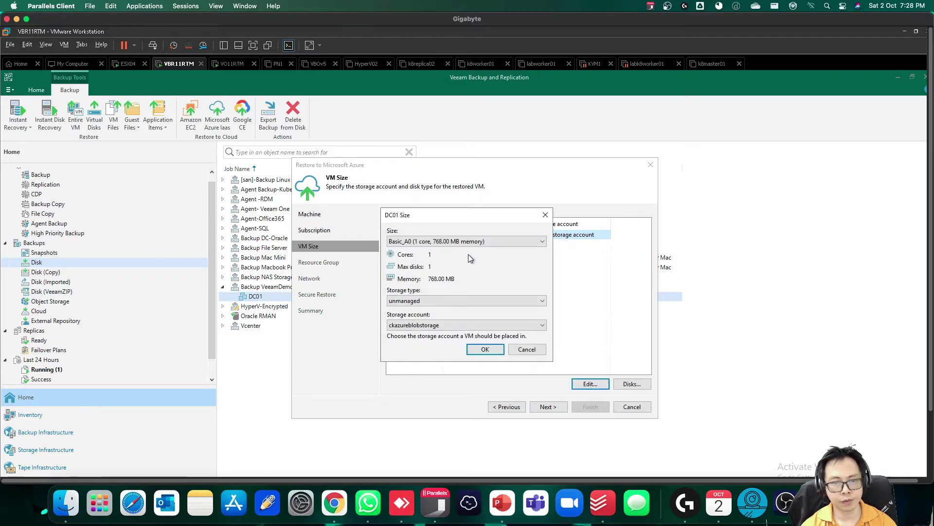
left_click(486, 241)
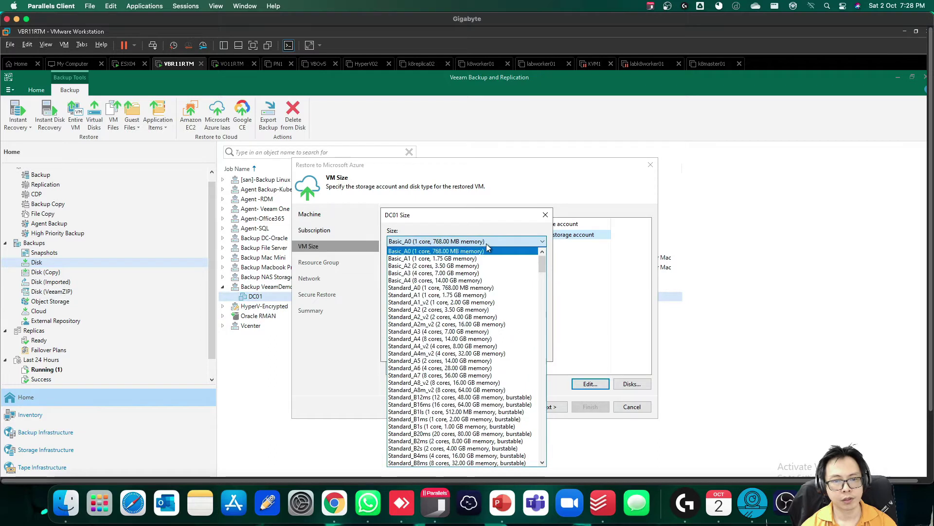
left_click(462, 265)
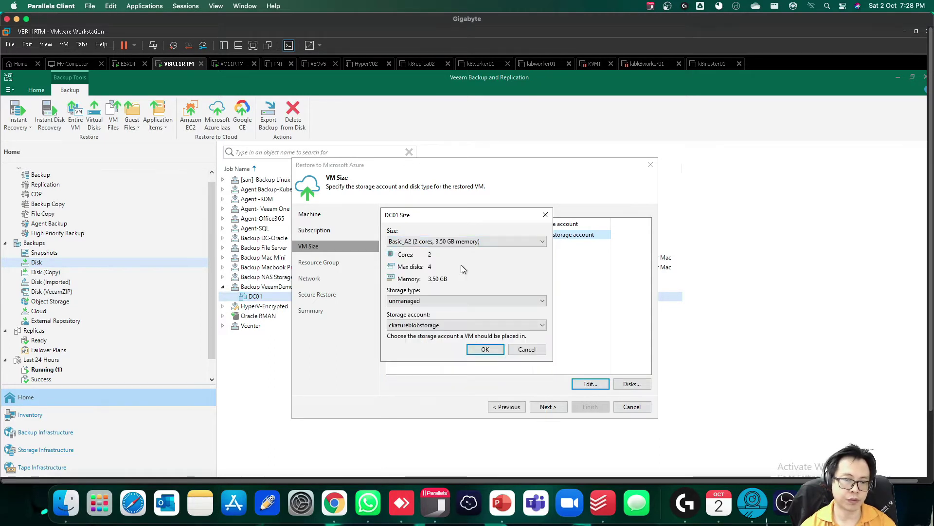
Step: Try the managed storage type for DC01 and set it back to unmanaged
left_click(418, 303)
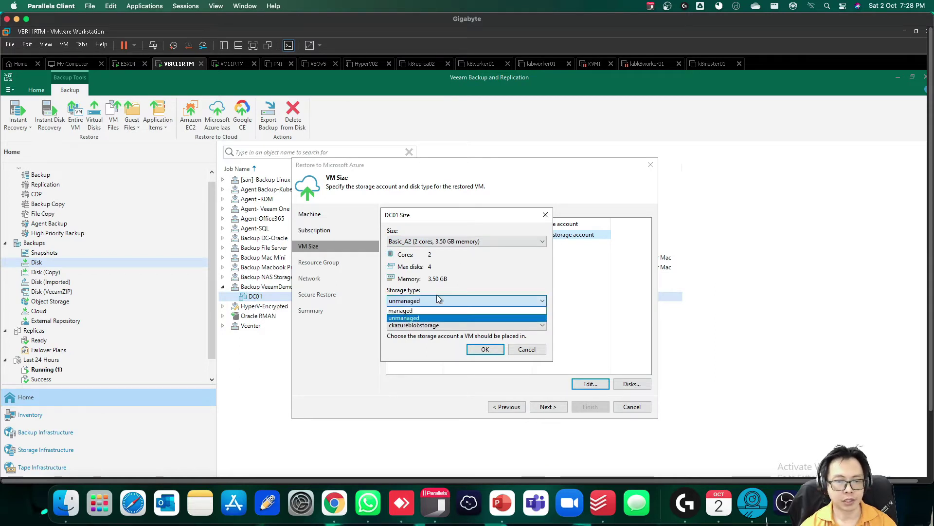
left_click(506, 286)
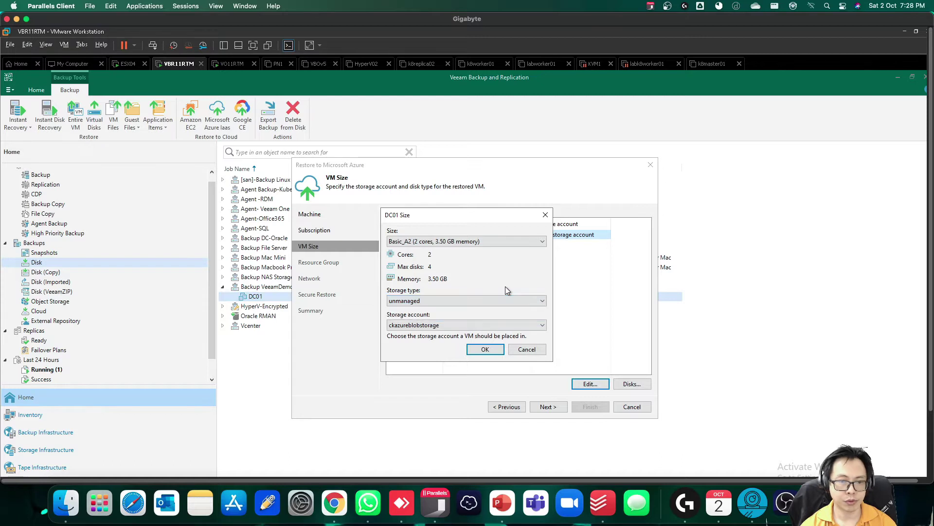
left_click(424, 326)
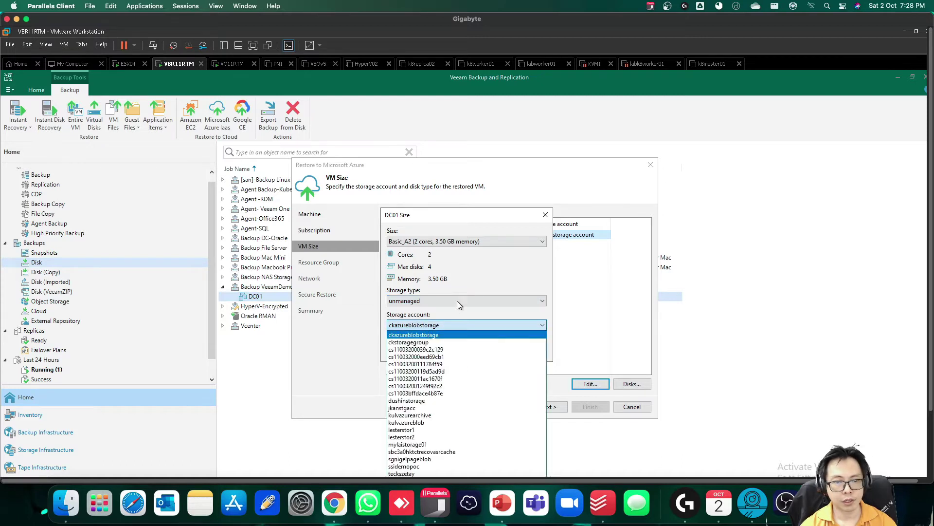
left_click(465, 288)
left_click(445, 301)
left_click(432, 311)
left_click(430, 302)
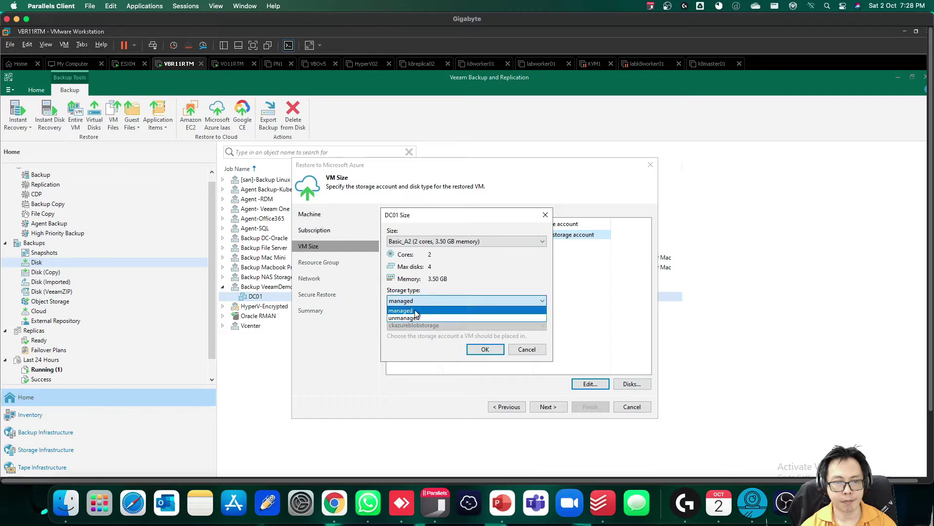
left_click(413, 318)
Step: Choose mylaistorage01 as DC01's storage account and apply the size settings
left_click(445, 325)
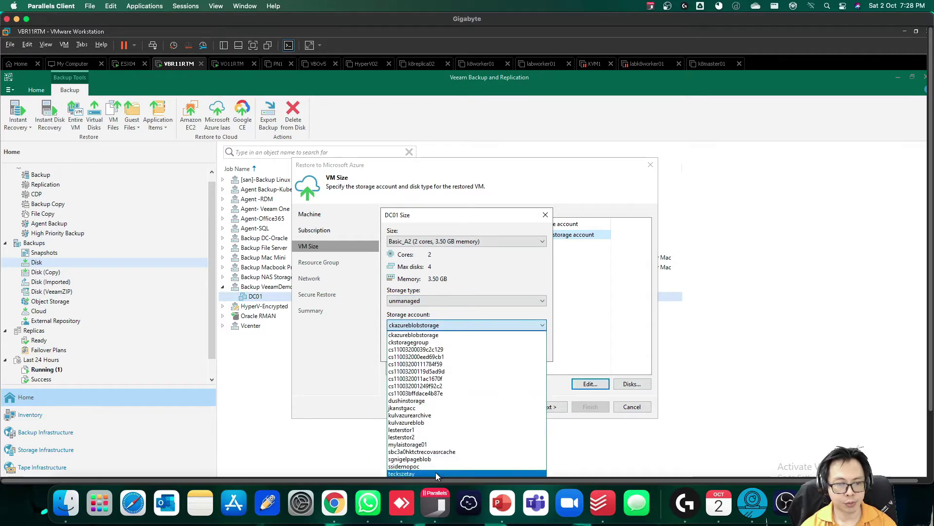
left_click(452, 444)
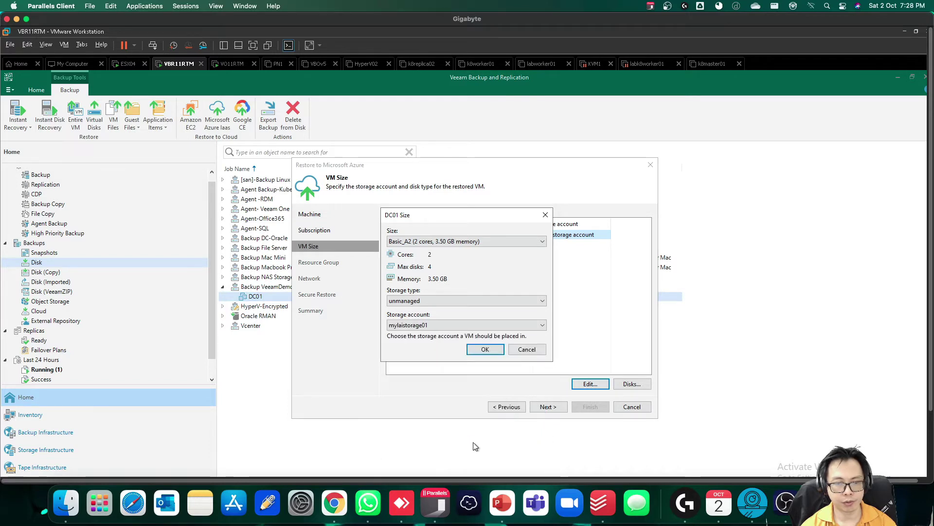
left_click(481, 349)
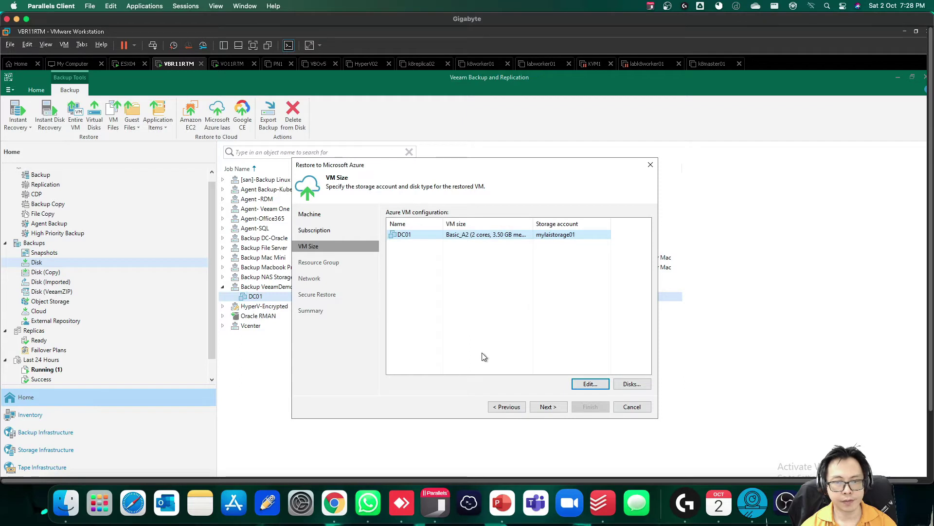
Step: Review which of DC01's virtual disks are selected for the restore, and leave without changes
left_click(632, 385)
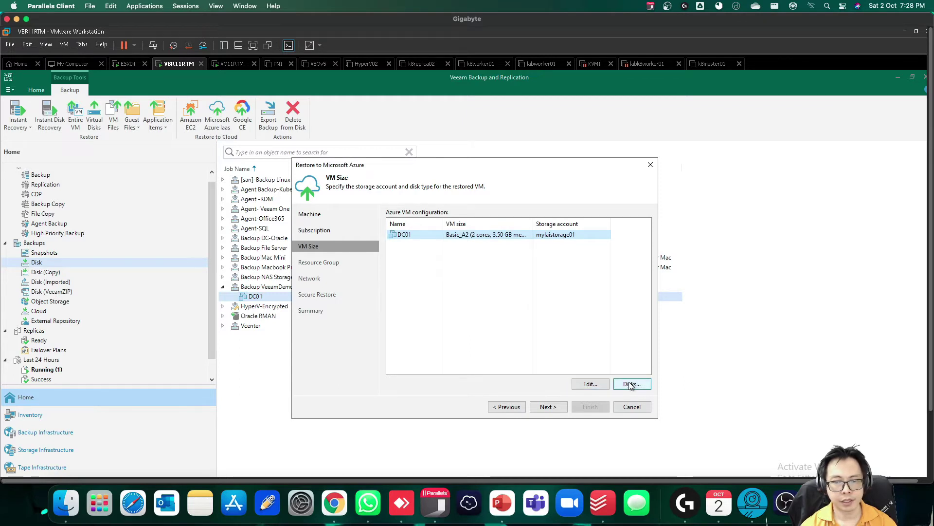
left_click(467, 242)
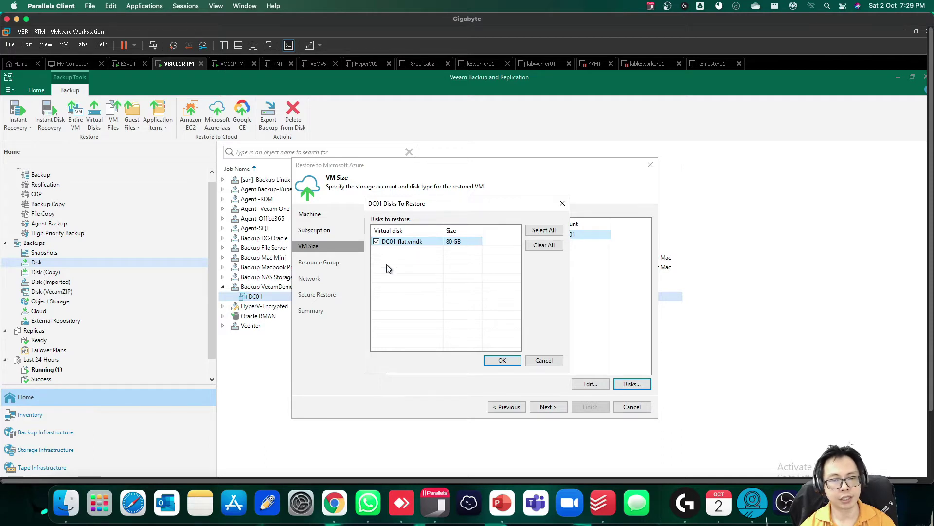
left_click(542, 359)
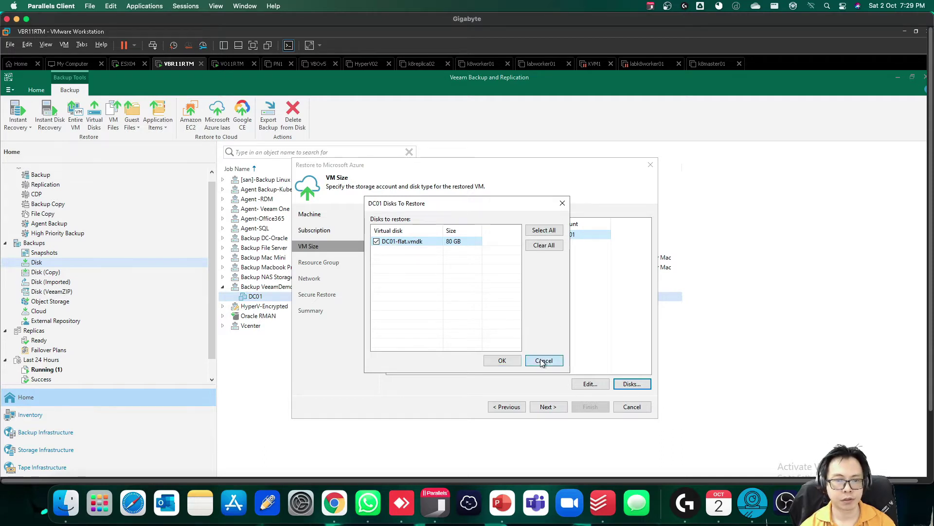
Step: Proceed to the resource group settings and open the VM name of DC01 for changing
left_click(549, 408)
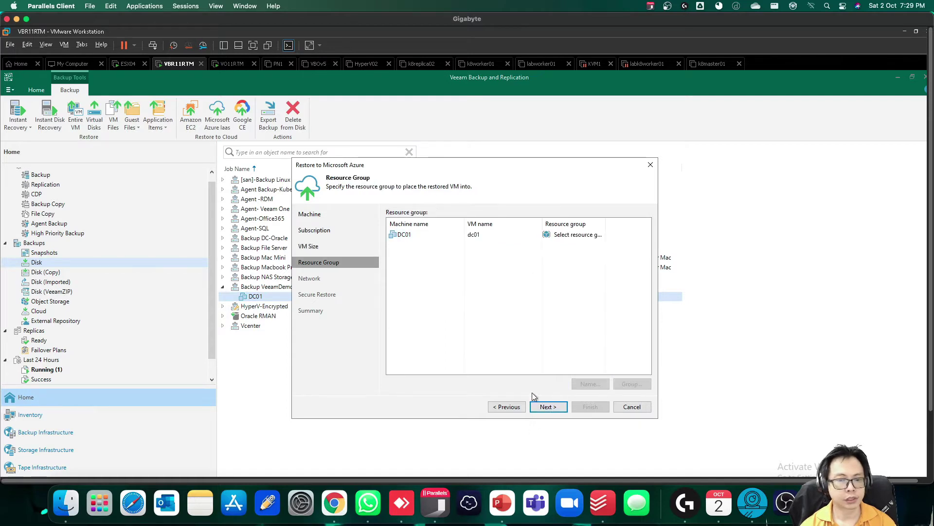
left_click(470, 236)
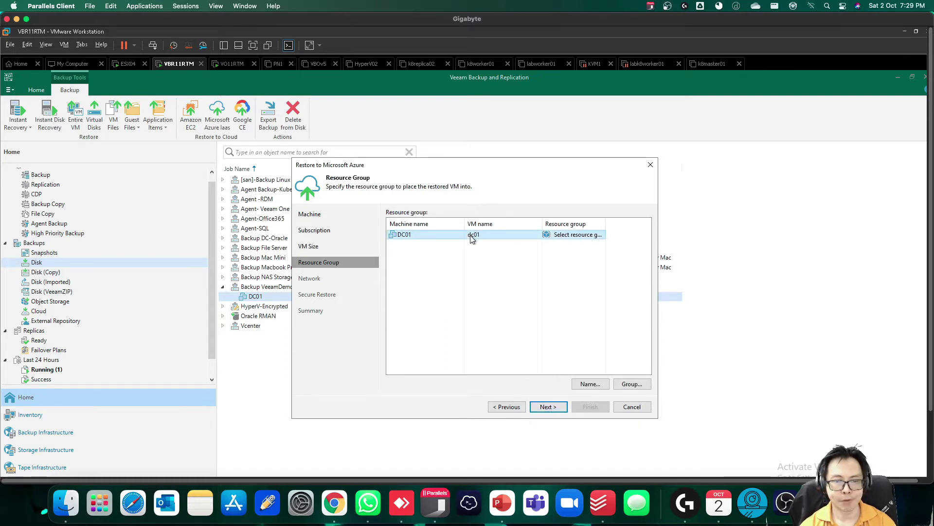
left_click(589, 388)
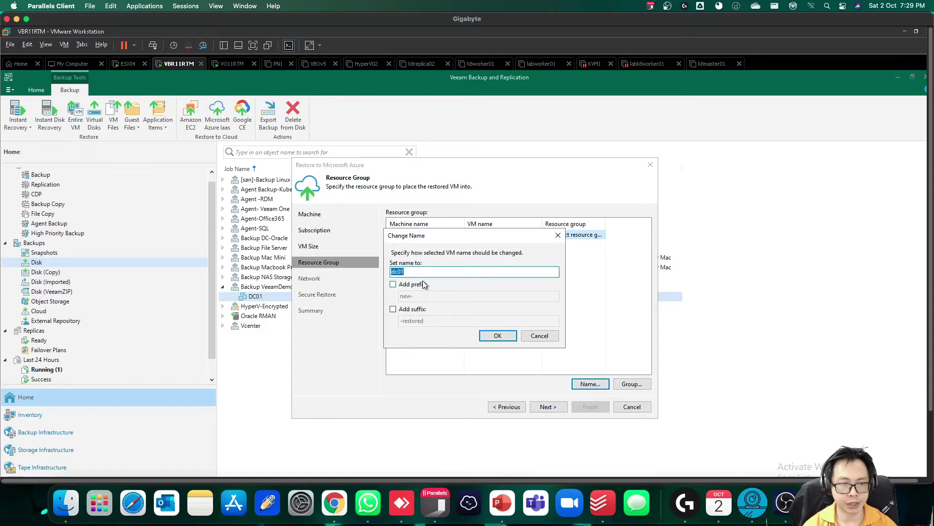
type("my")
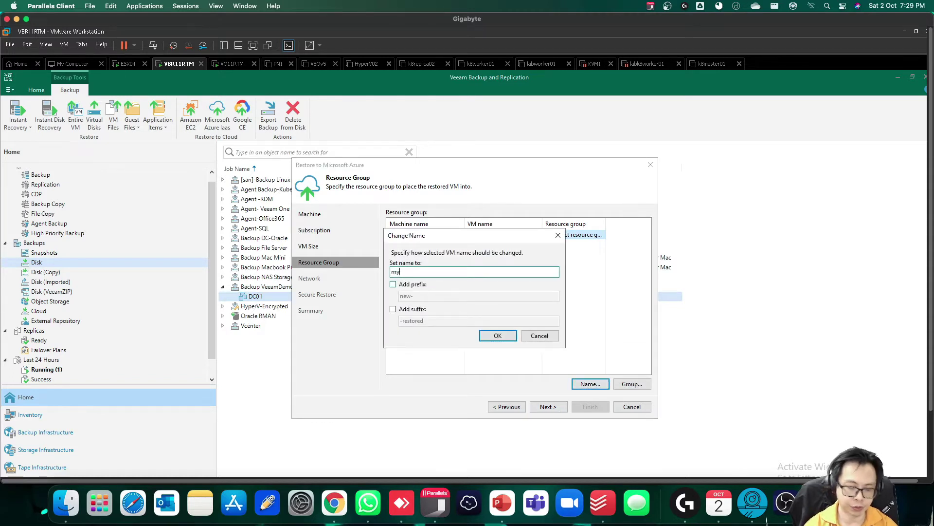
type("-lai------------------------")
type("--------------------------------------------------------------------")
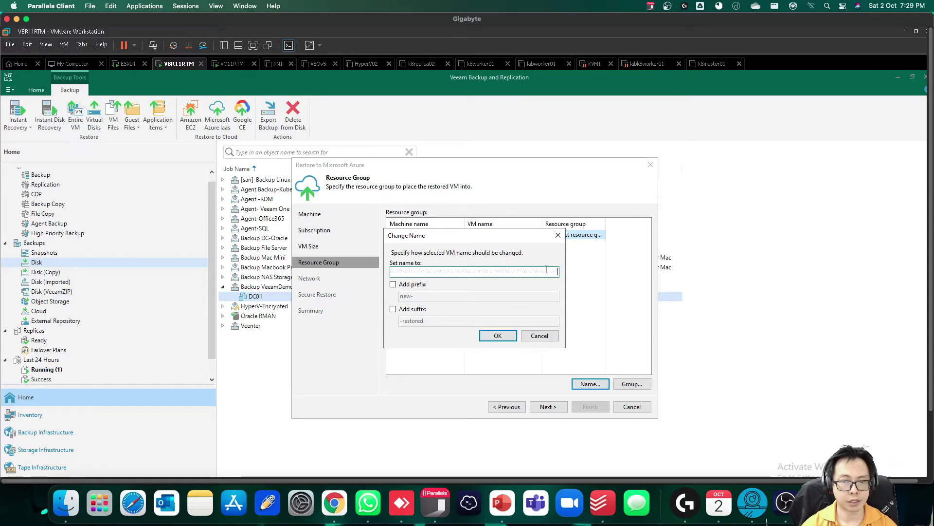
left_click_drag(557, 271, 318, 277)
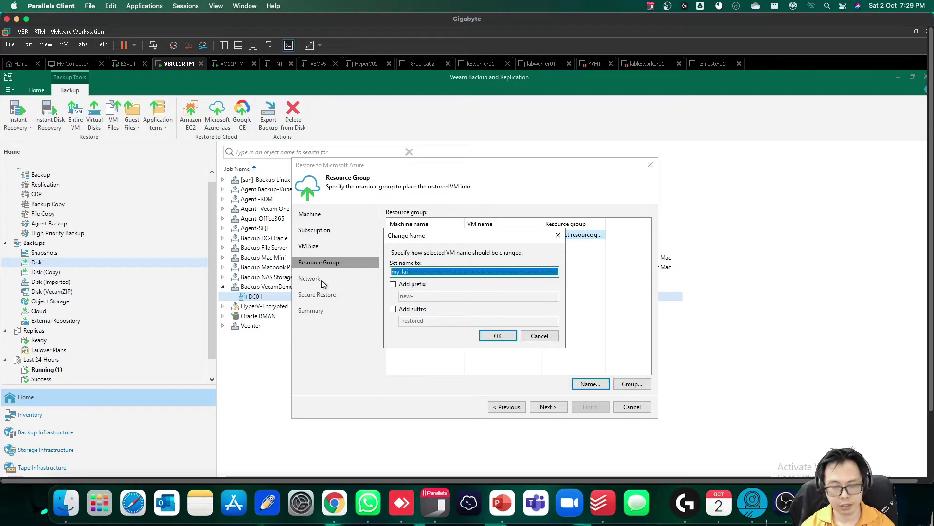
key("BackSpace")
type("-")
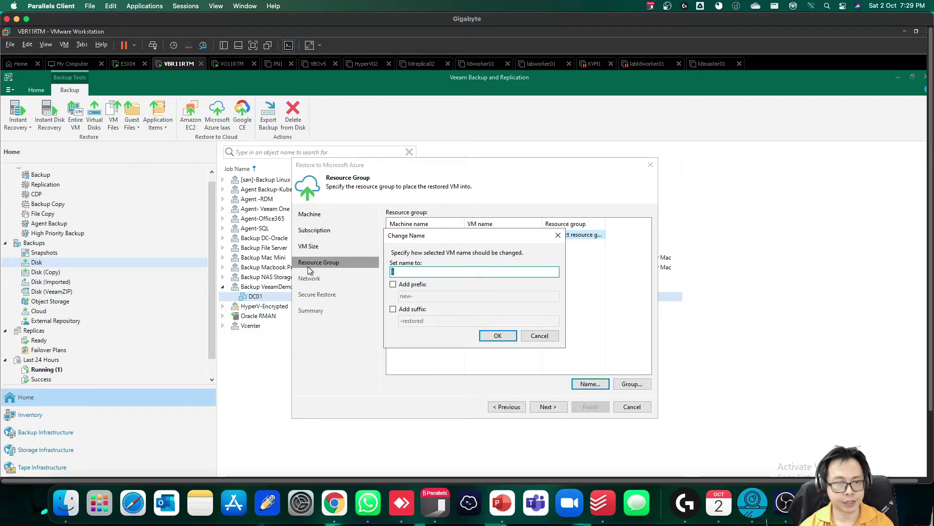
key("BackSpace")
Step: Name the restored VM my-lai-restore1 and place it into the existing resource group my-lai-RG
type("my-lai-restore1")
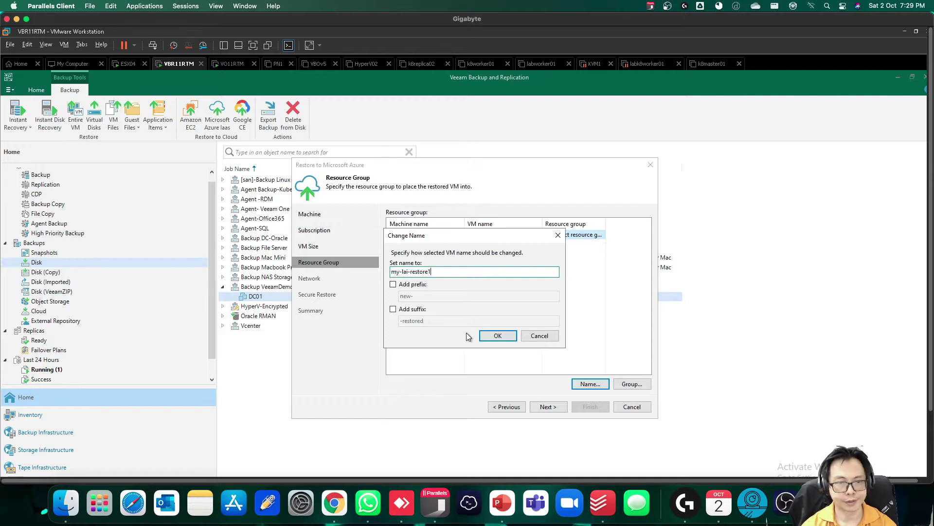
left_click(491, 335)
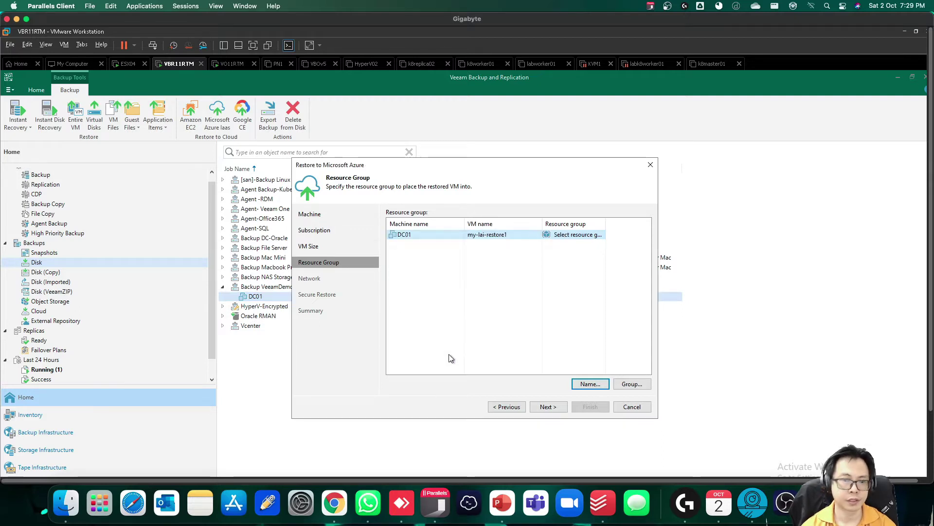
left_click(628, 383)
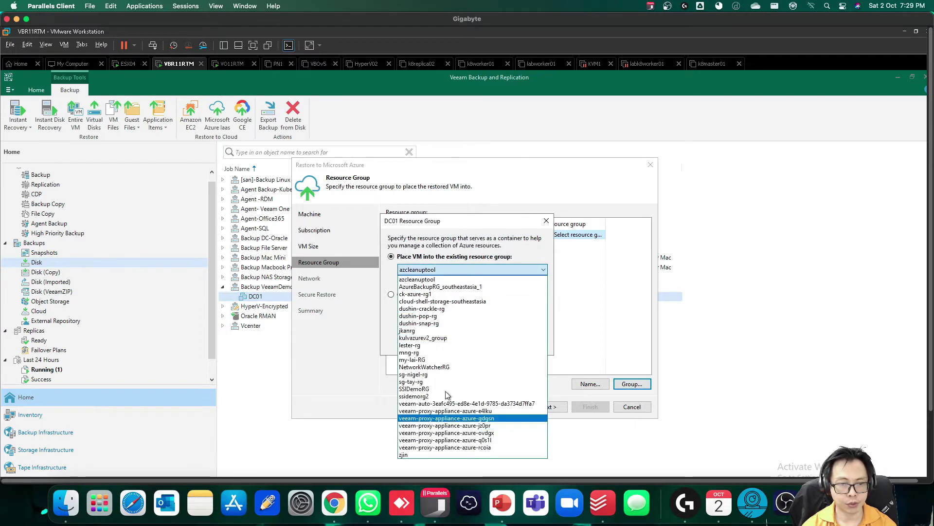
left_click(446, 360)
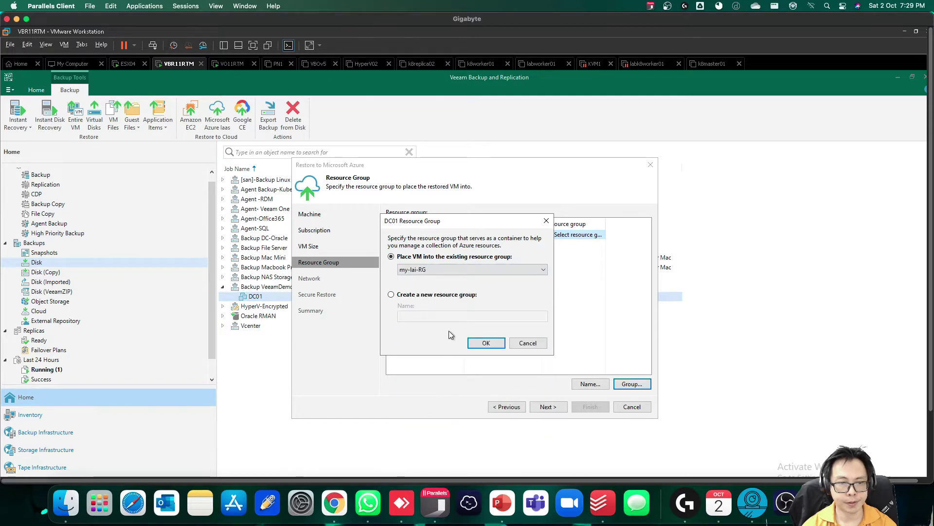
left_click(484, 345)
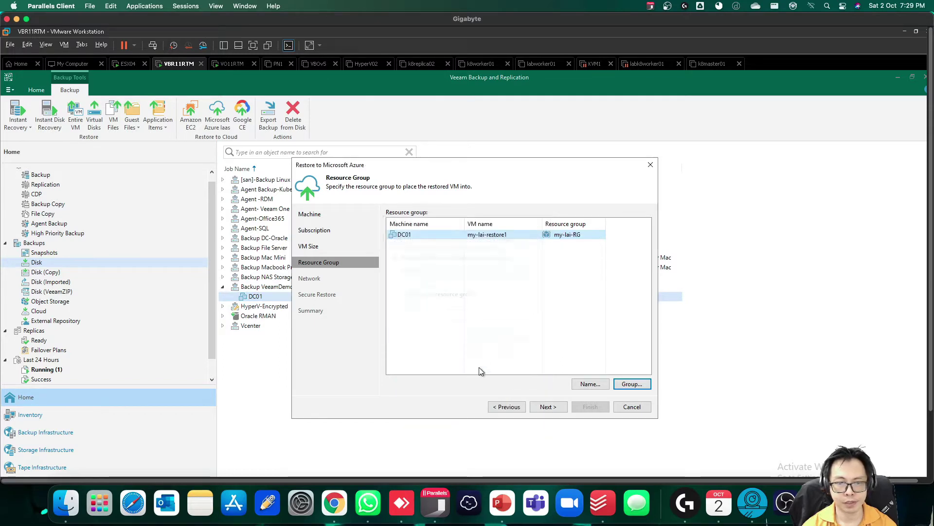
Step: Proceed to the network settings and connect DC01 to the virtual network my-lai-RG-vnet with the default subnet
left_click(549, 406)
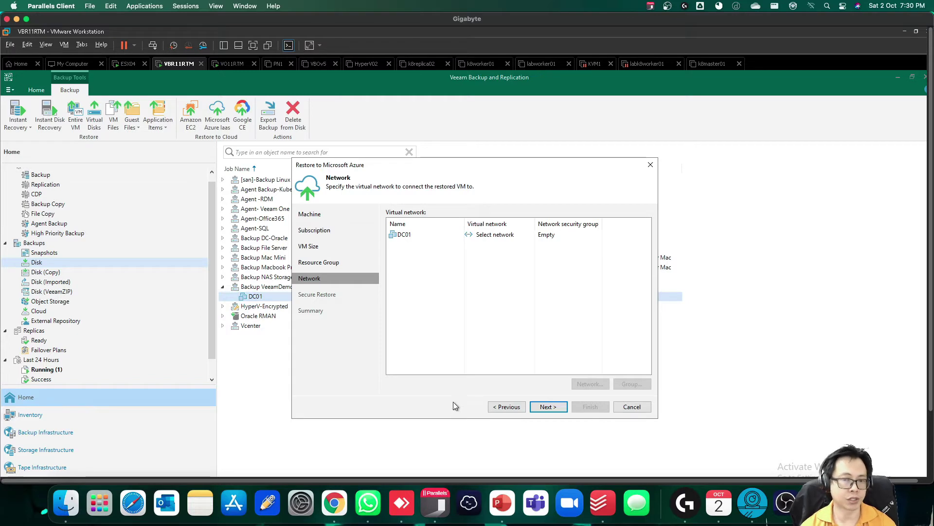
left_click(470, 237)
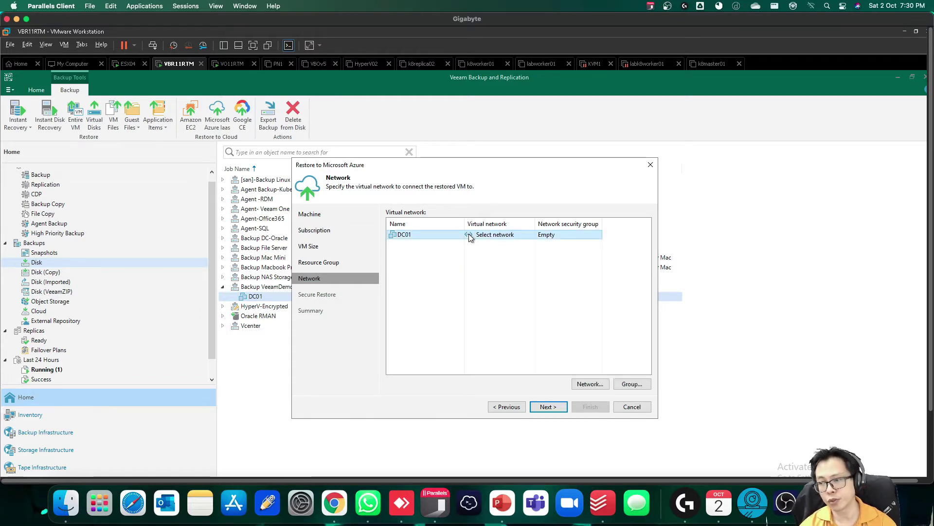
left_click(590, 385)
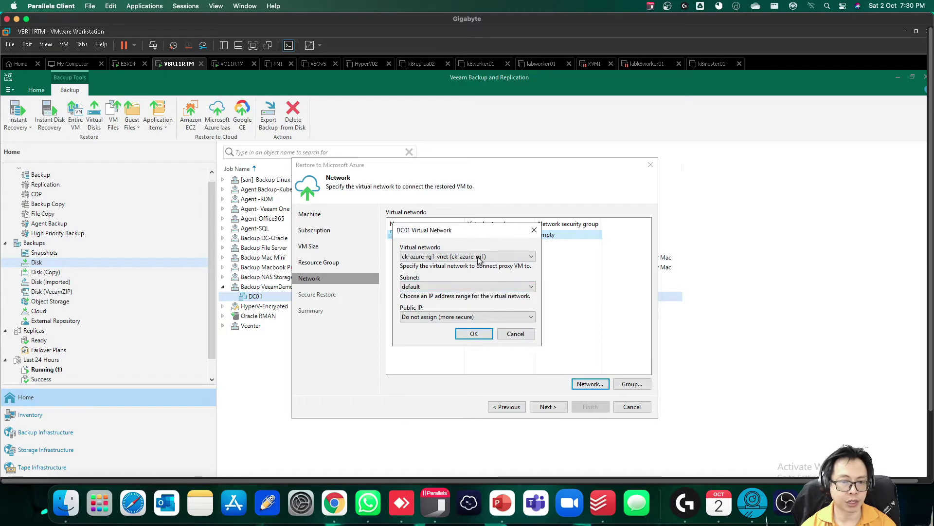
left_click(479, 258)
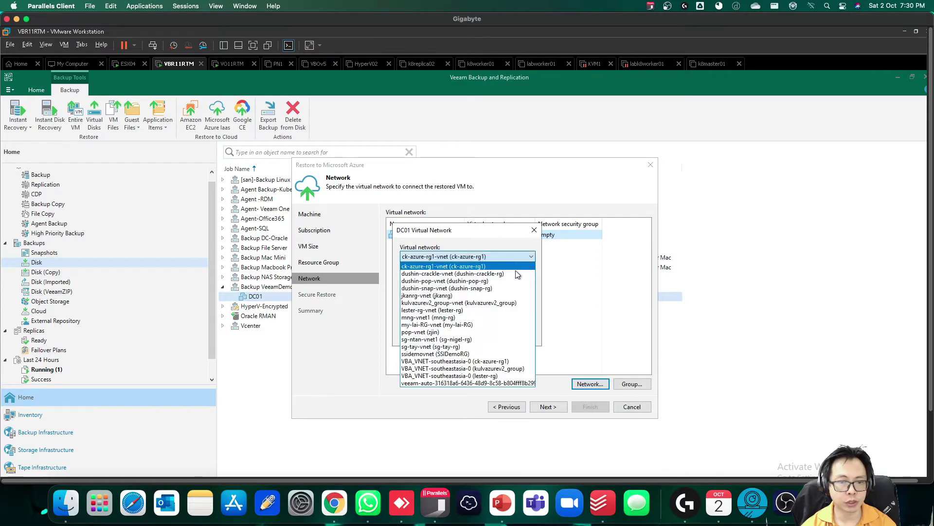
left_click(487, 325)
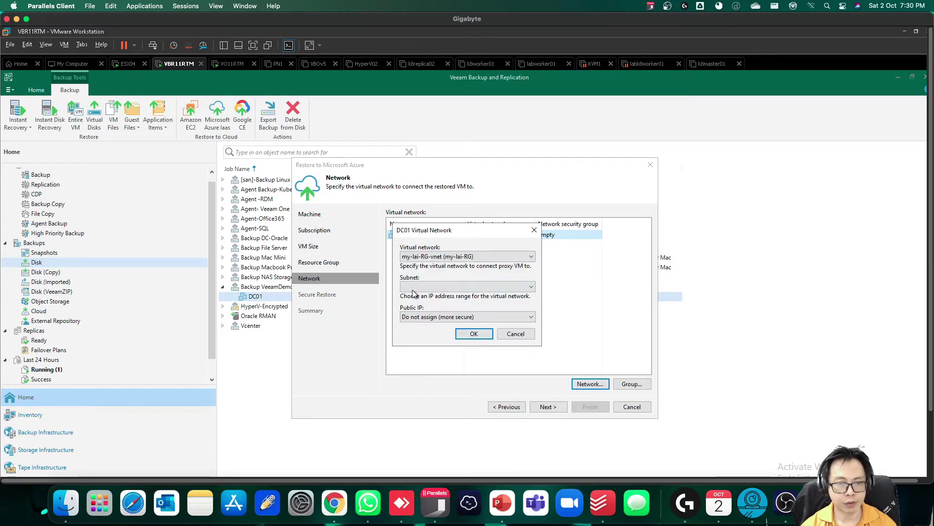
left_click(428, 290)
left_click(425, 296)
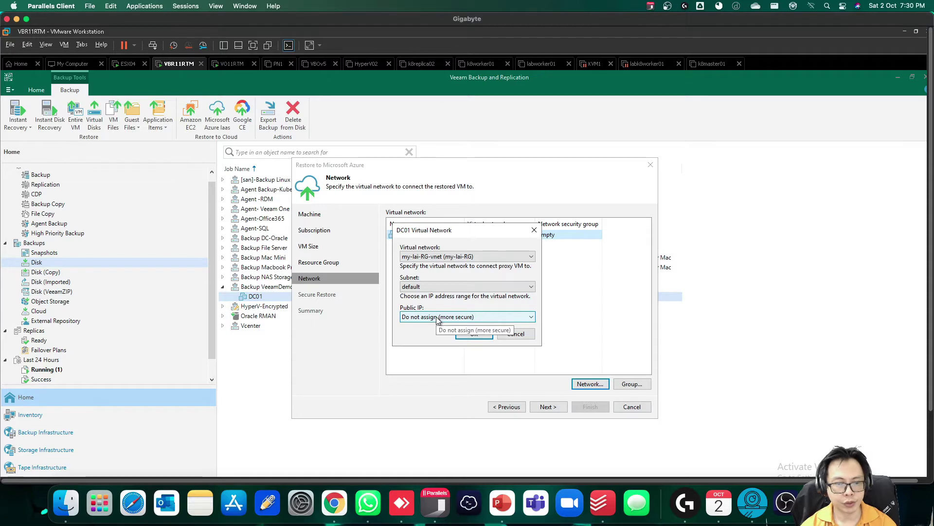
Step: Assign a public IP so the restored VM is accessible from the Internet, and apply DC01's virtual network settings
left_click(443, 317)
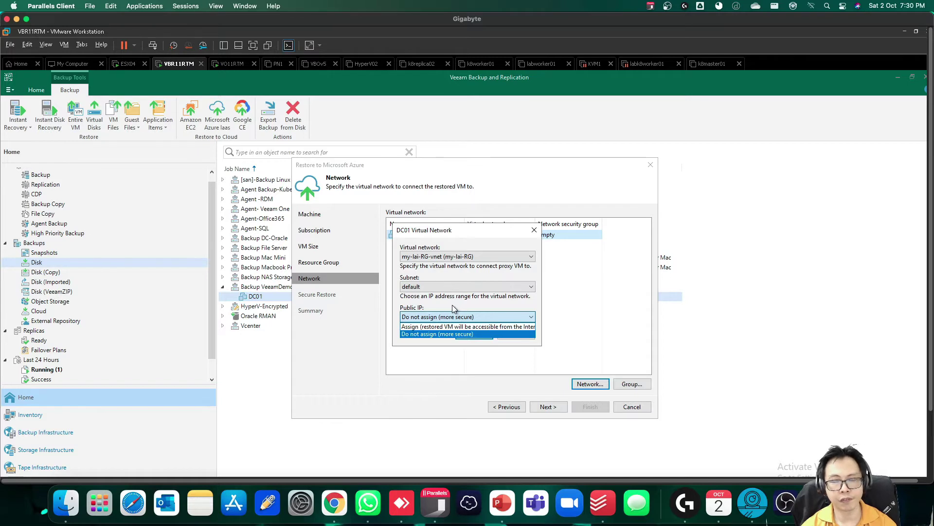
left_click(436, 327)
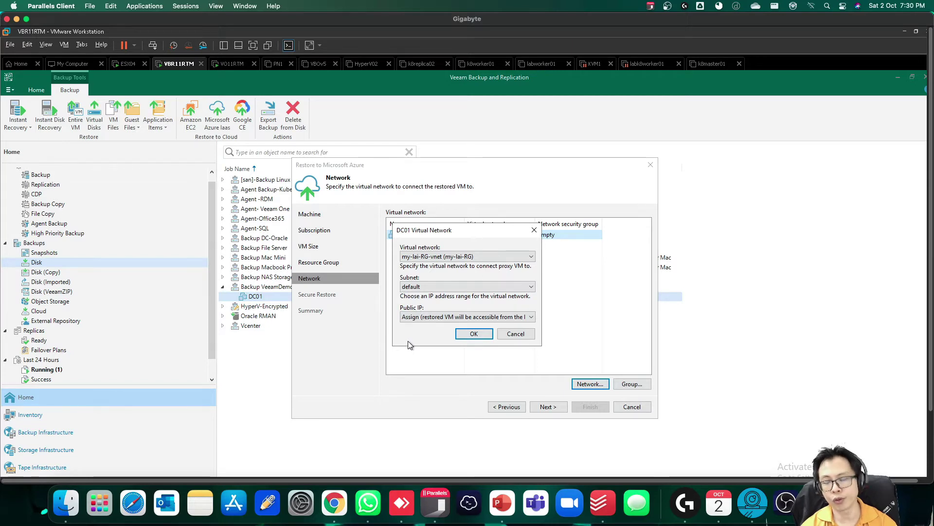
left_click(431, 317)
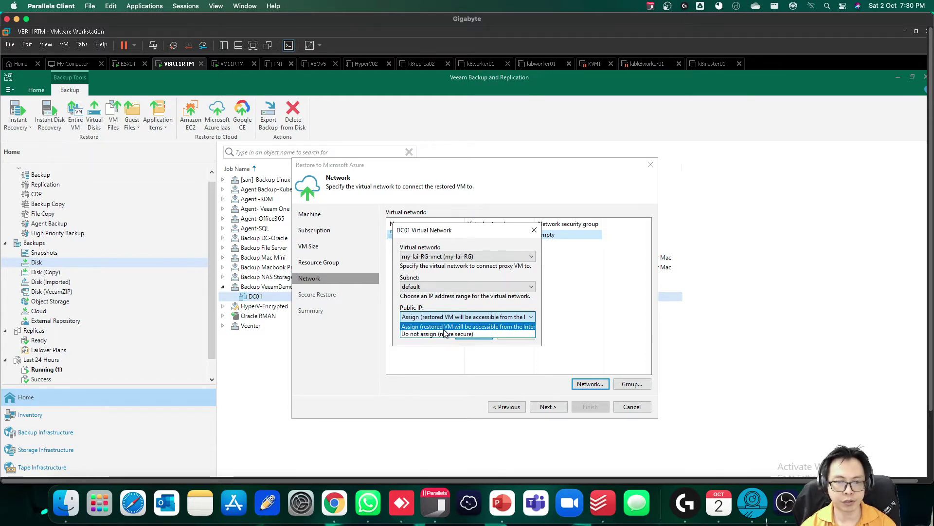
left_click(445, 327)
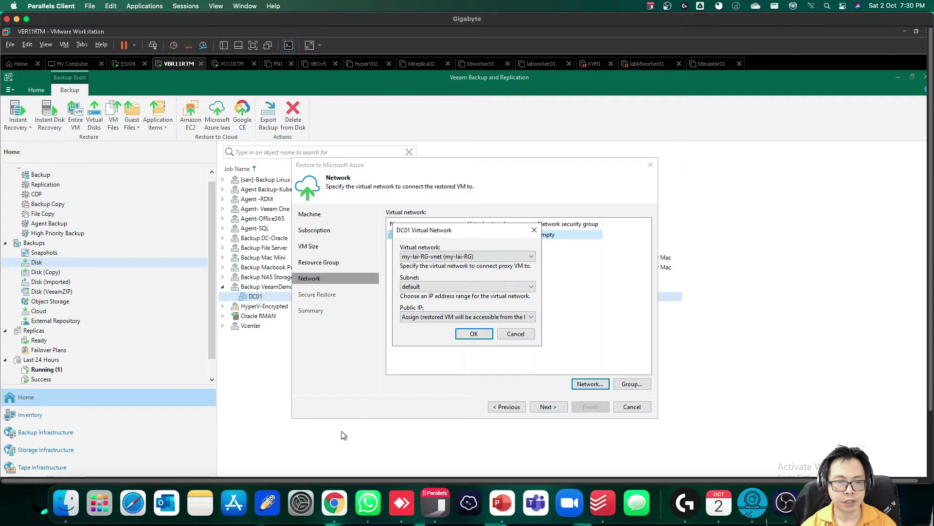
left_click(461, 338)
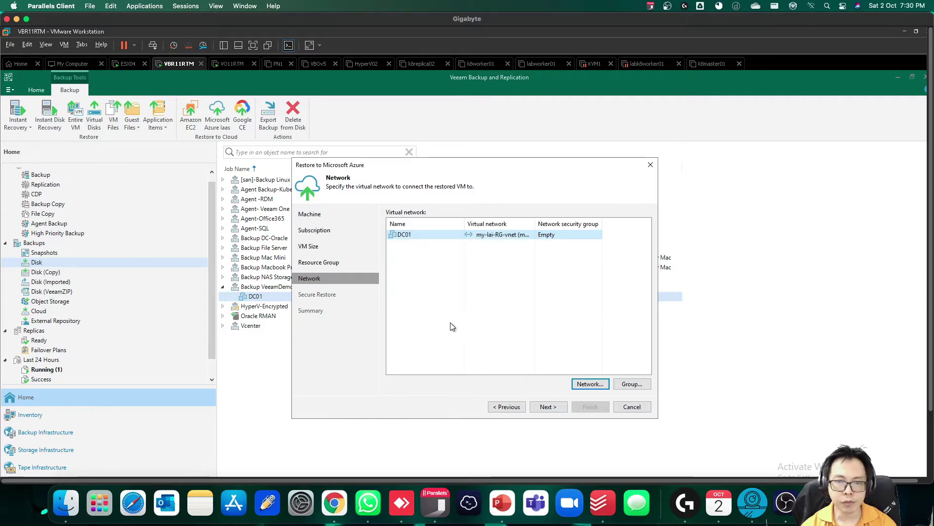
left_click(632, 383)
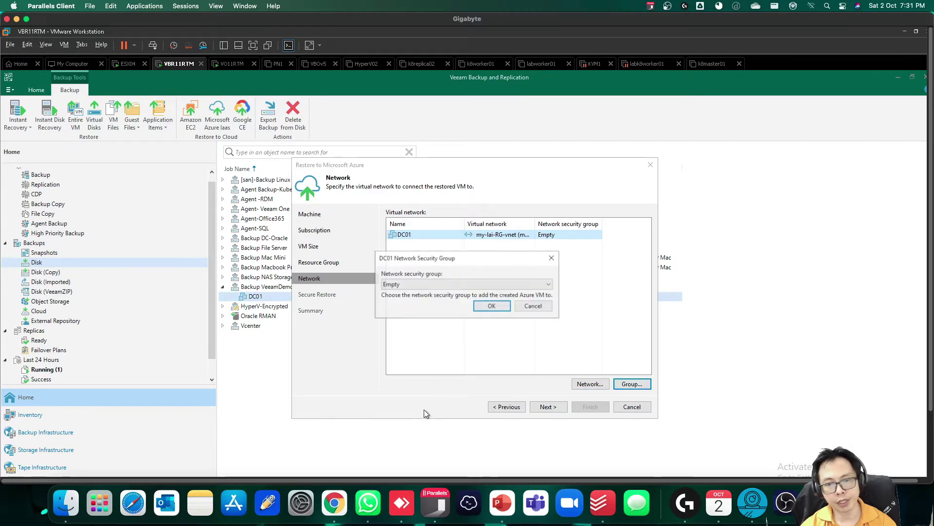
left_click(422, 285)
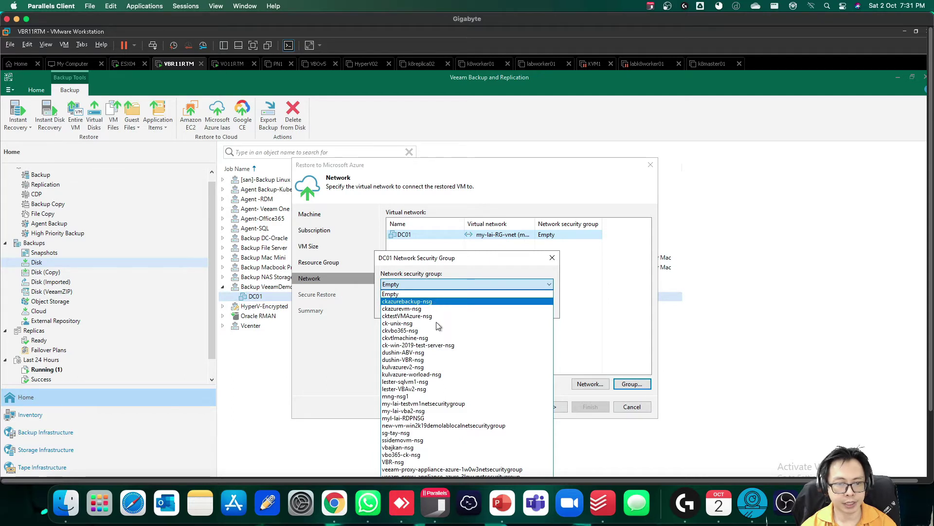
left_click(419, 420)
left_click(468, 285)
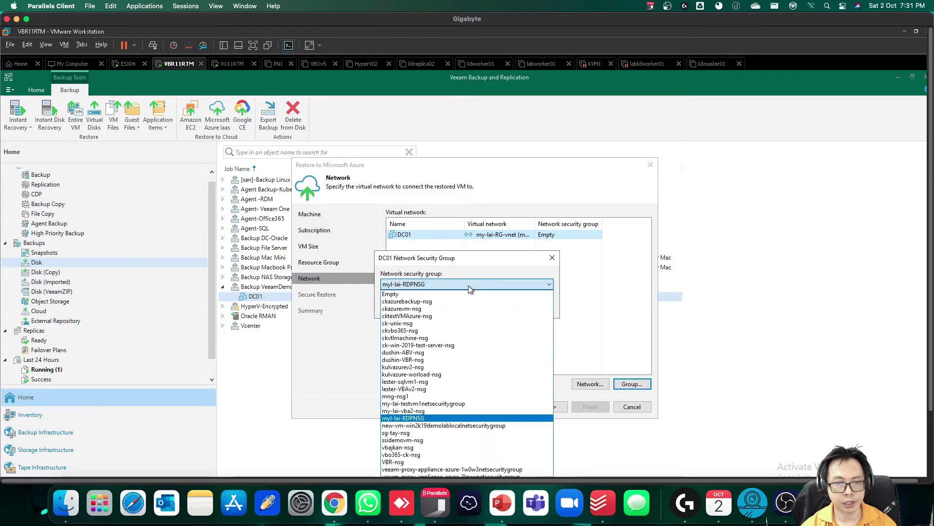
left_click(481, 164)
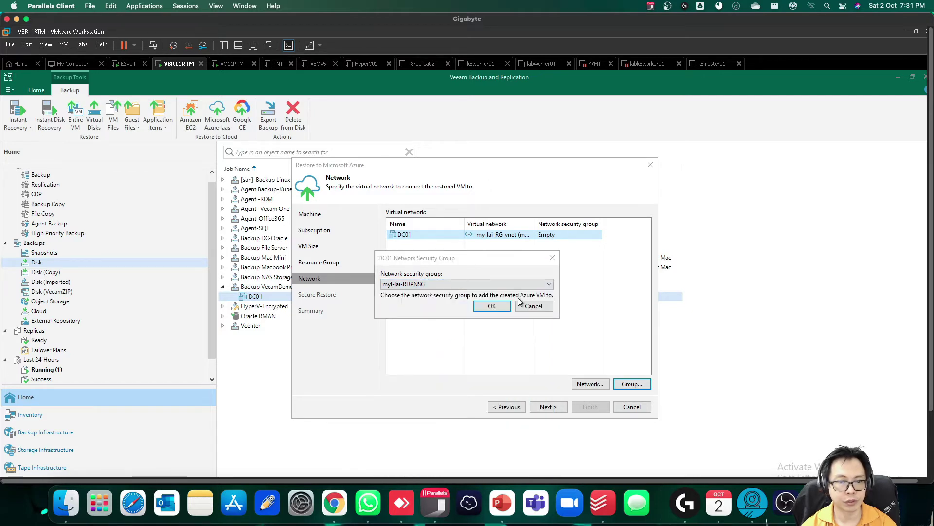
key("Escape")
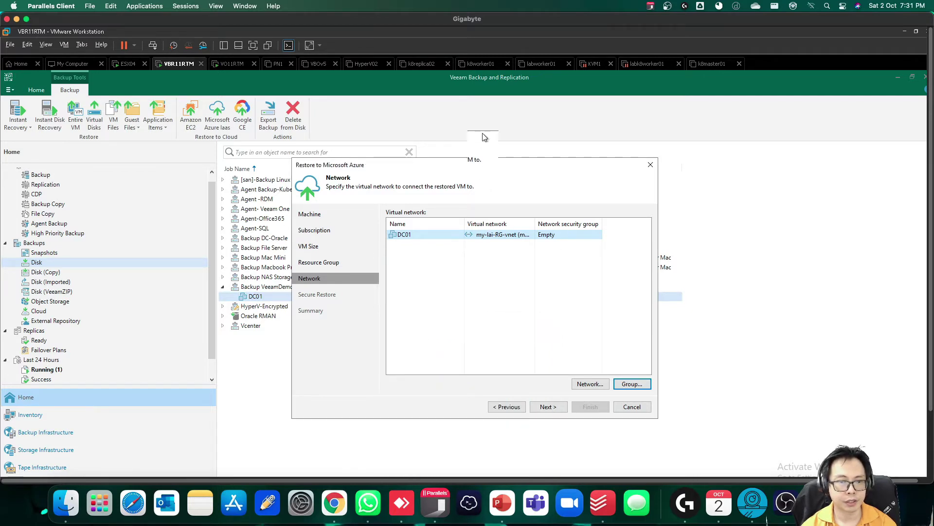
Step: Set DC01's network security group to myl-lai-RDPNSG
left_click_drag(477, 162, 485, 136)
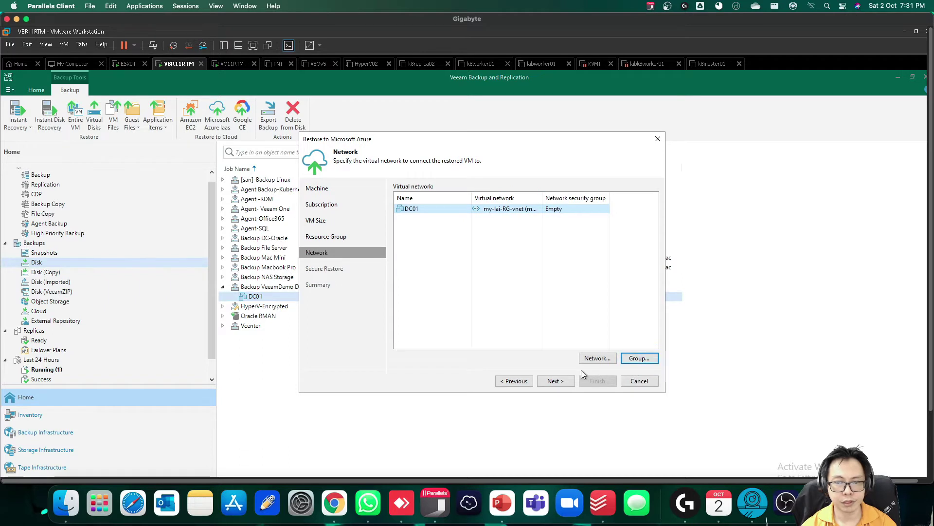
left_click(628, 358)
left_click(549, 284)
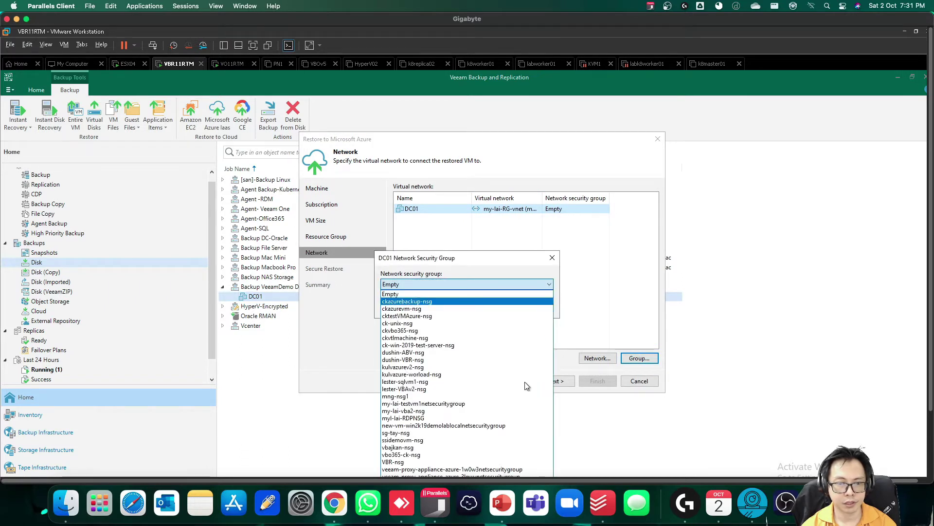
left_click(425, 419)
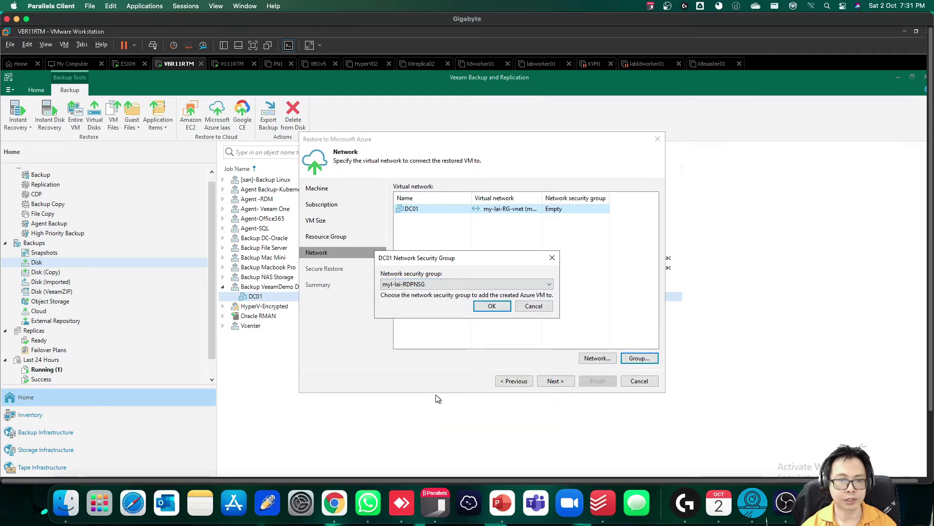
left_click(496, 306)
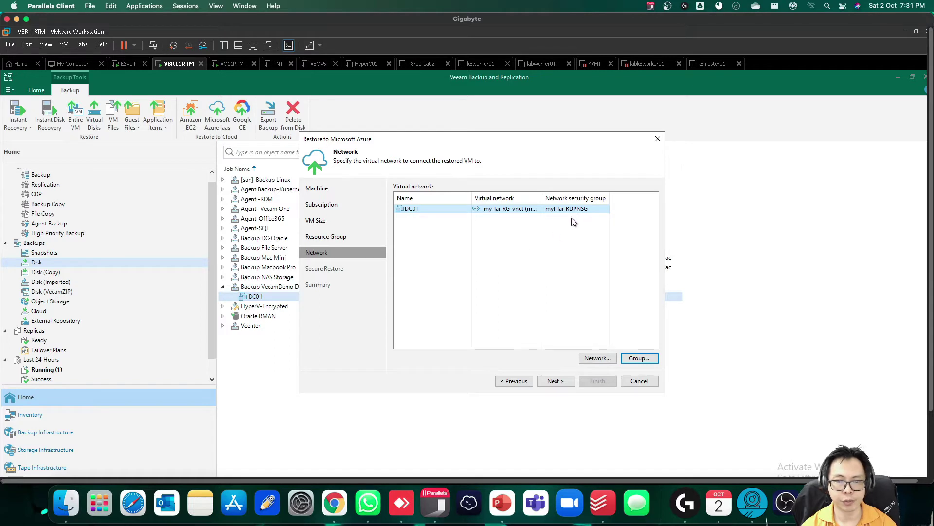
Step: Proceed to the secure restore options, try the malware scan option and turn it back off
left_click(556, 381)
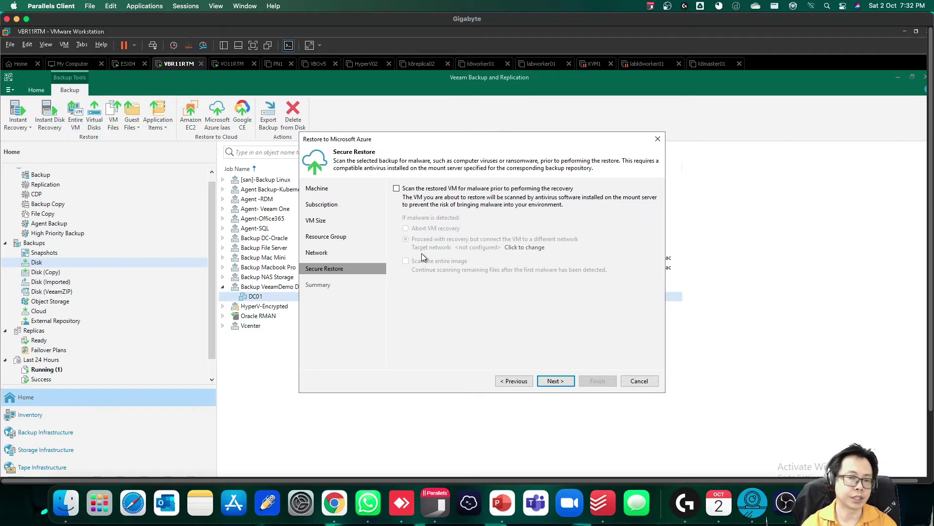
left_click(448, 190)
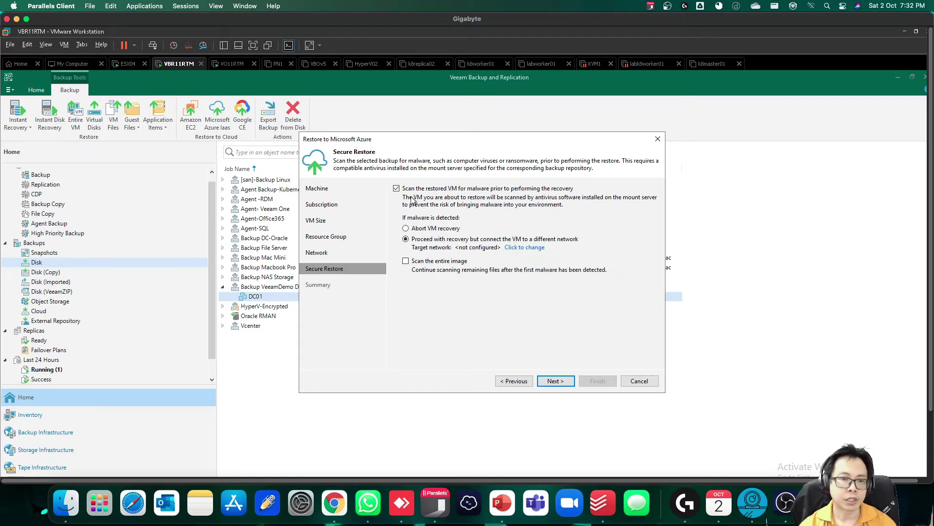
left_click(424, 190)
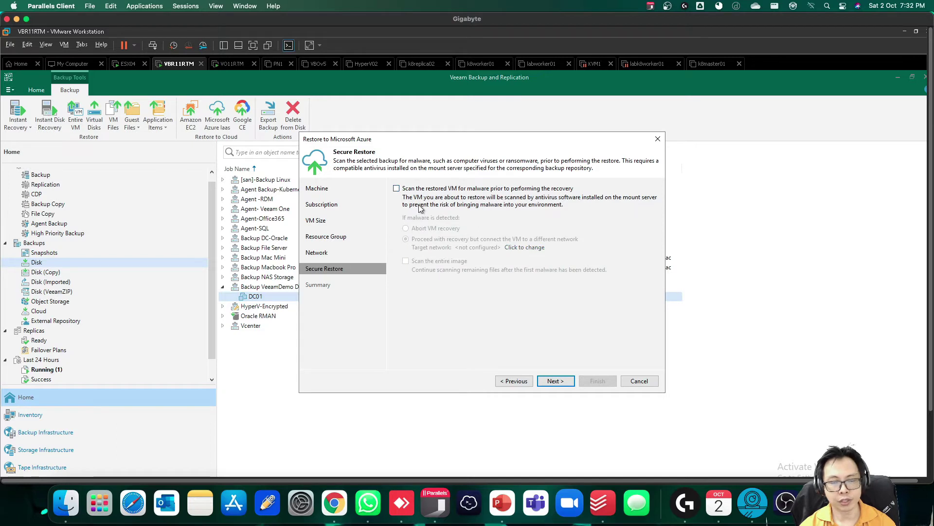
Step: Continue to the restore summary, disable powering on the target VM after restoring, and start the restore
left_click(561, 385)
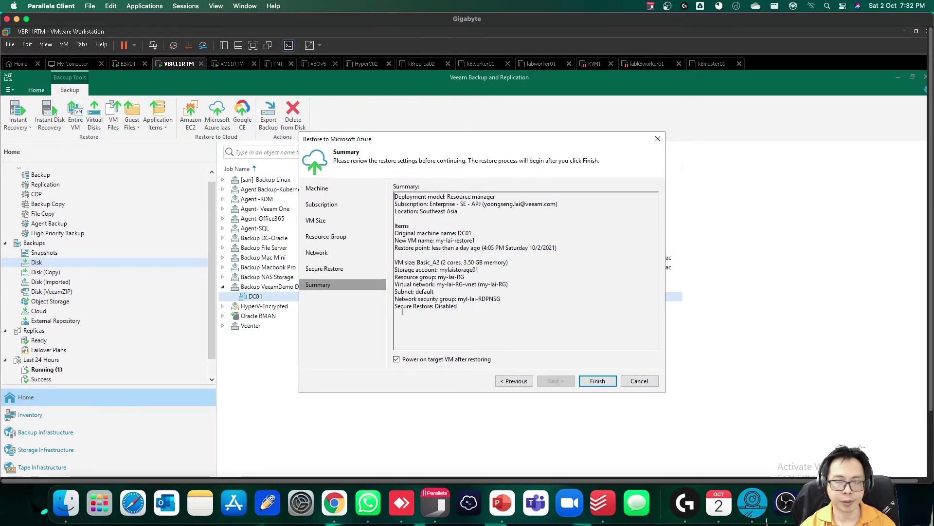
left_click(409, 360)
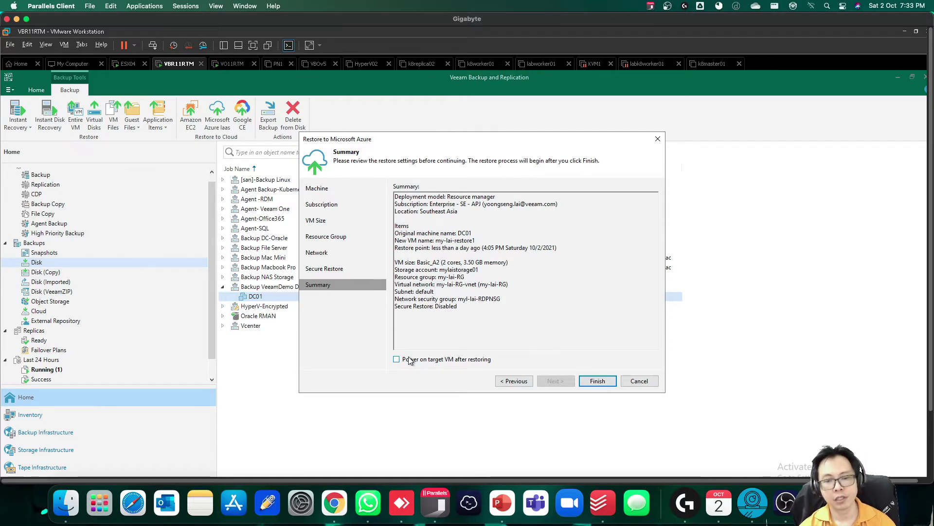
left_click(593, 382)
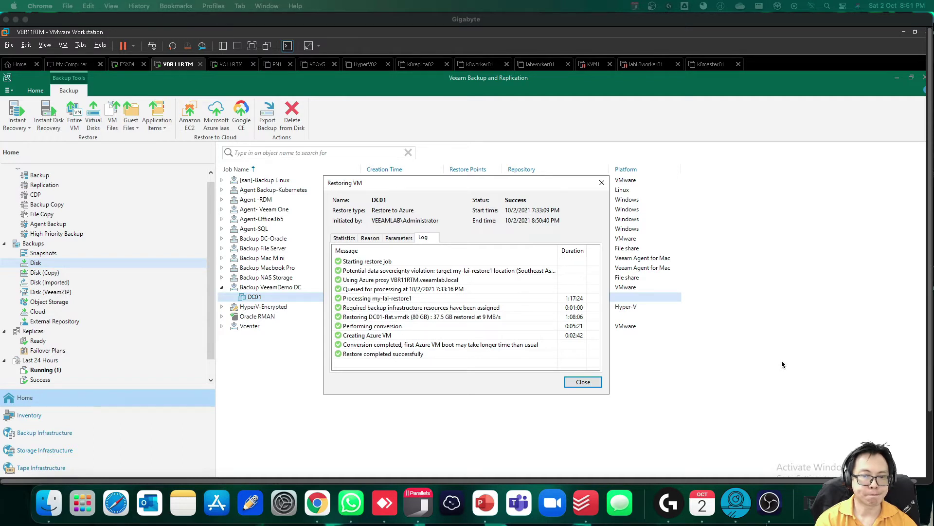
Step: Review the restore log, switch to the Azure portal in Chrome, and find my-lai-restore1 by filtering the virtual machines for "lai"
left_click(558, 303)
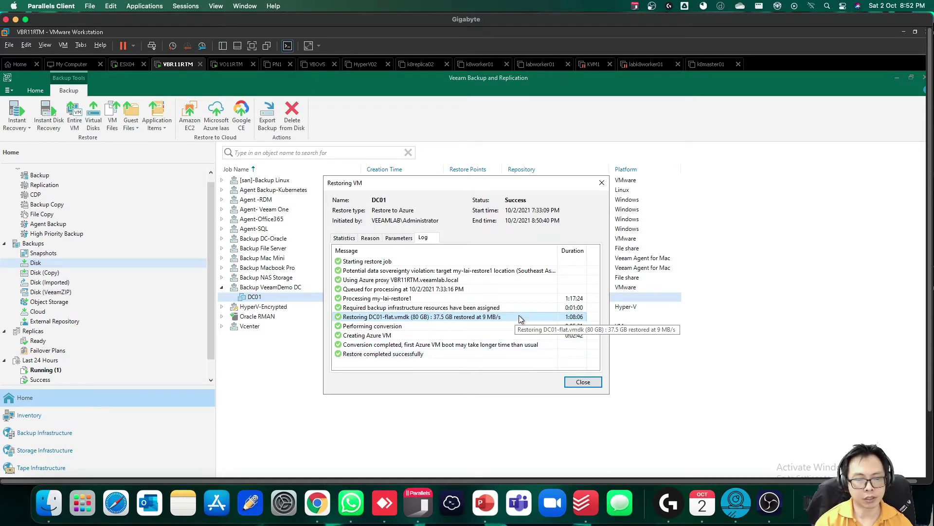
left_click(316, 499)
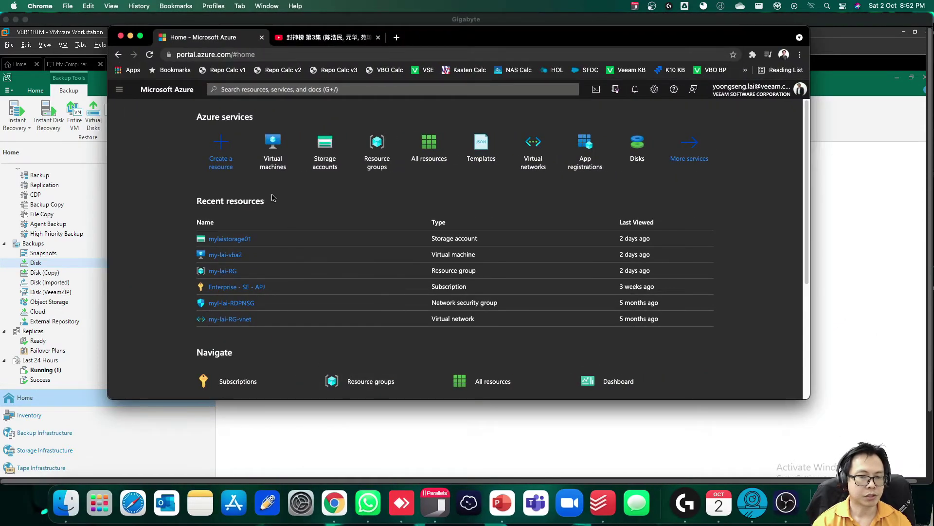
left_click(269, 159)
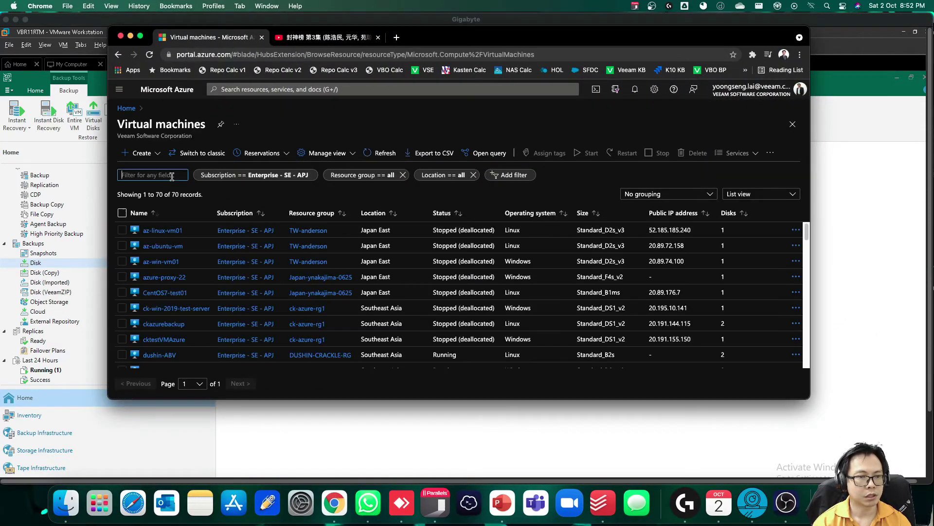
type("lai")
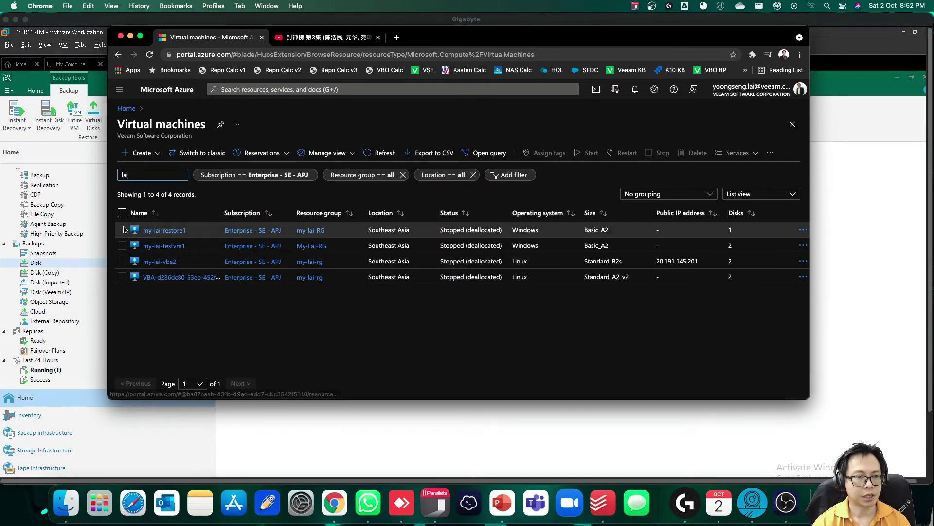
left_click(122, 230)
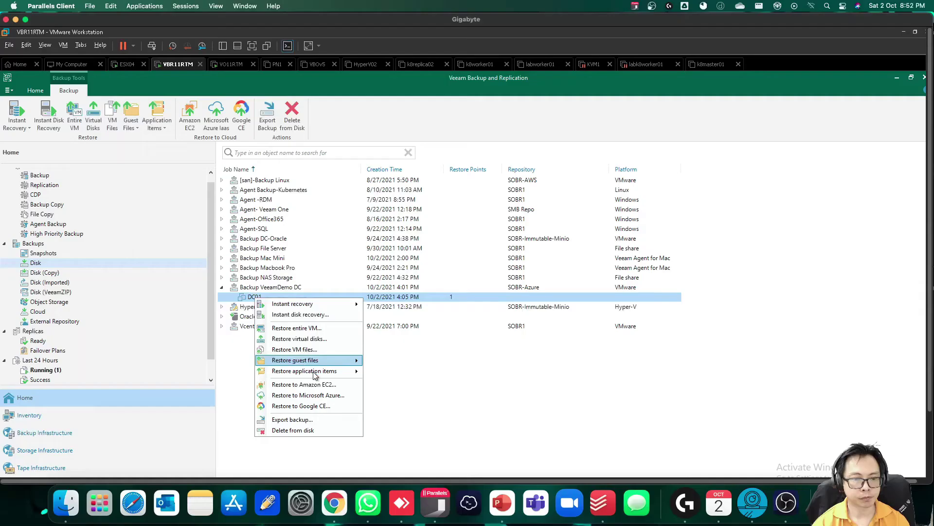
Step: Start restoring DC01's disk backup to Microsoft Azure and try VBR11RTM.veeamlab.local as the Azure proxy VM
left_click(330, 395)
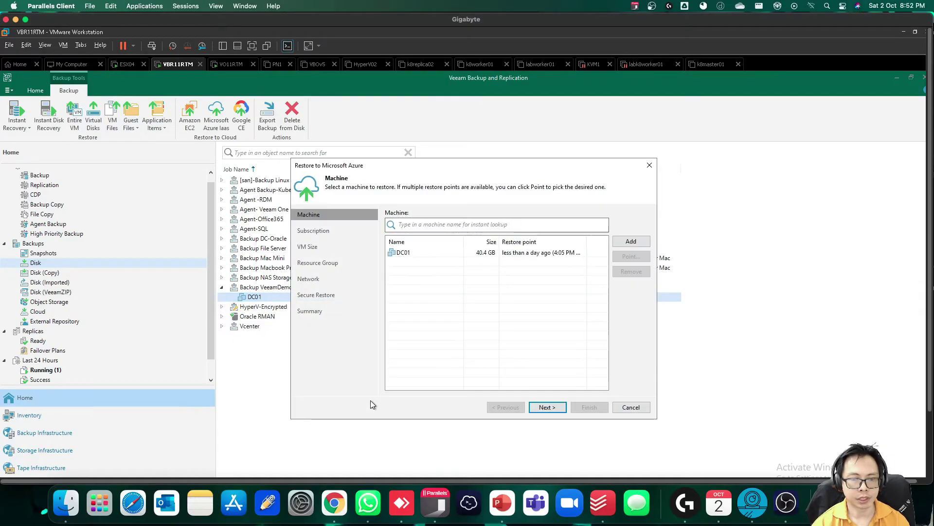
left_click(494, 257)
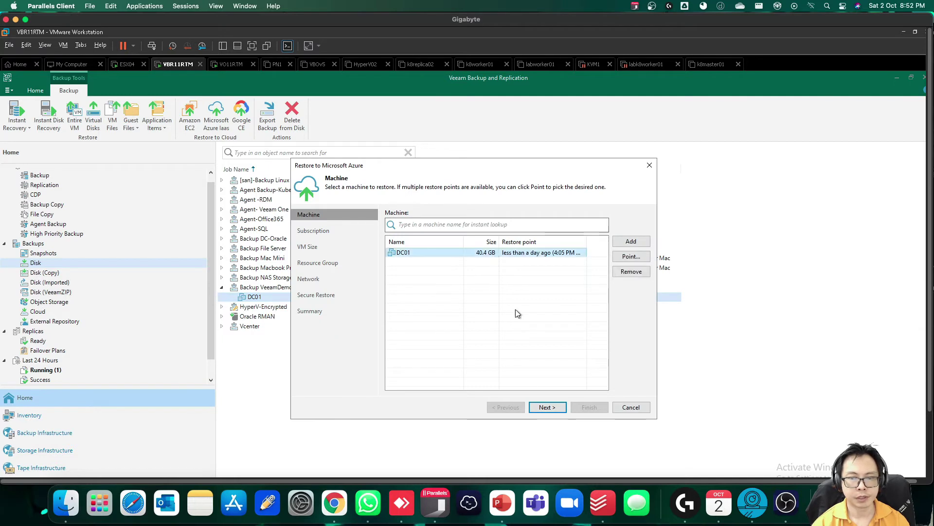
left_click(553, 408)
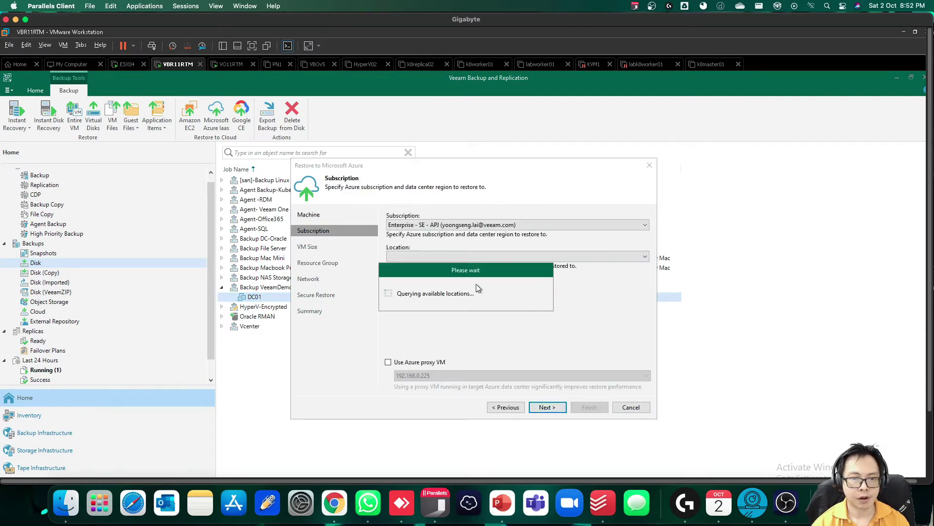
left_click(428, 362)
left_click(436, 374)
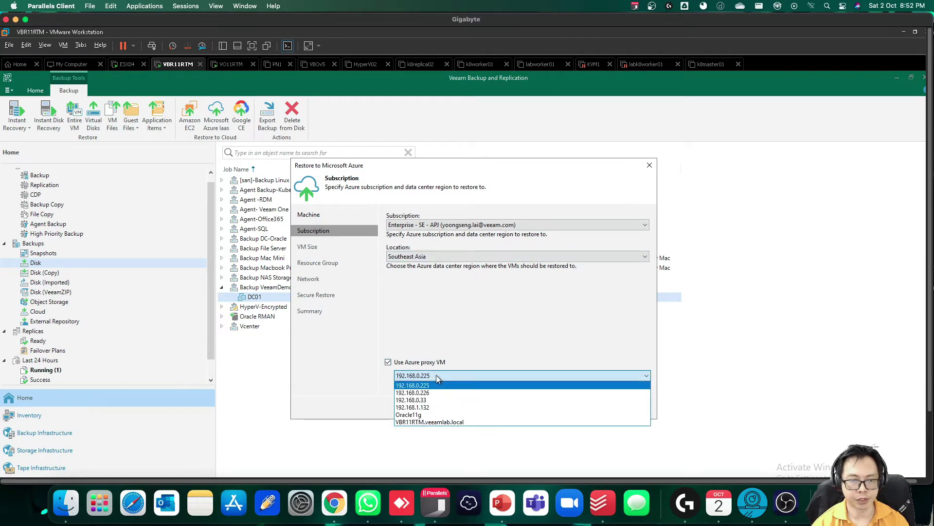
left_click(452, 422)
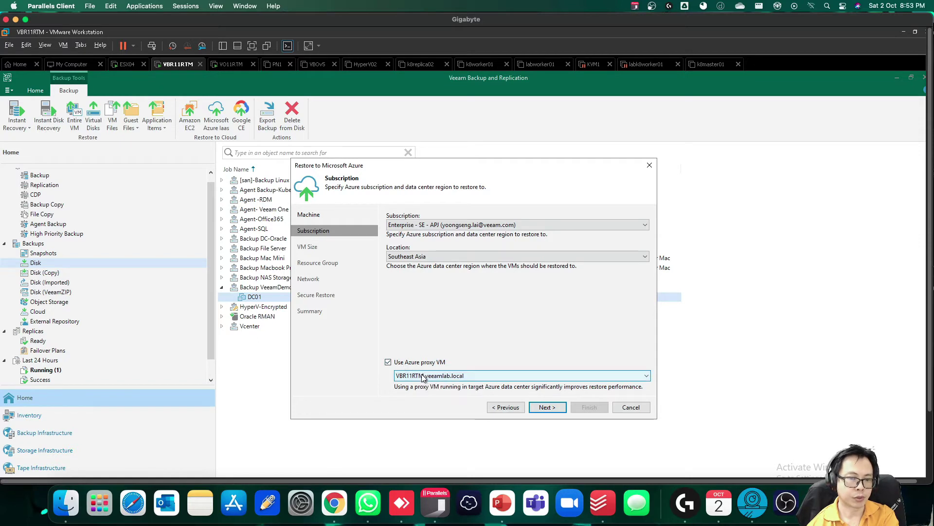
Step: Turn the Azure proxy VM option back off and cancel the restore to Microsoft Azure
left_click(493, 375)
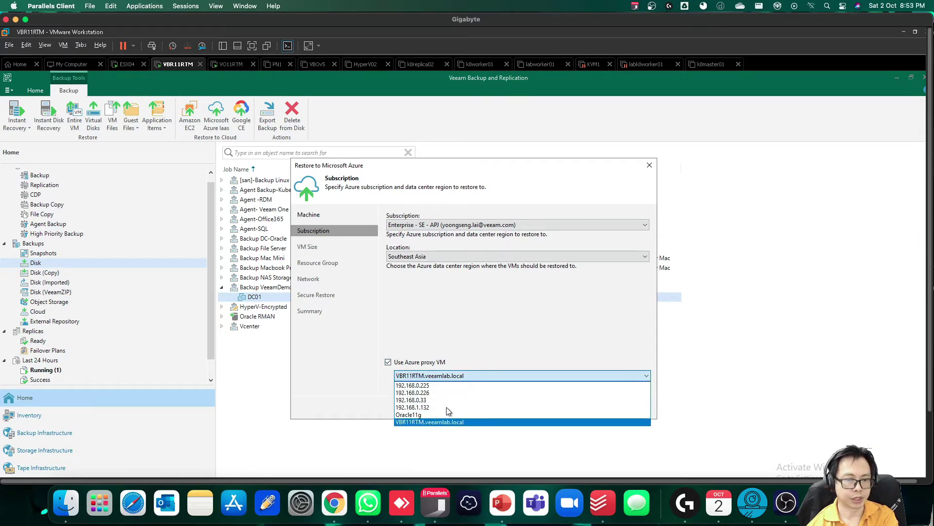
left_click(409, 364)
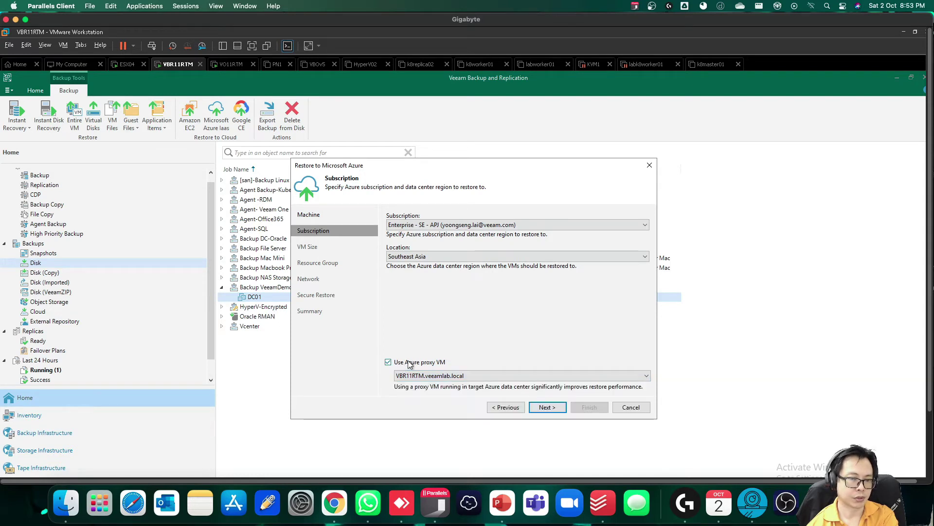
left_click(388, 362)
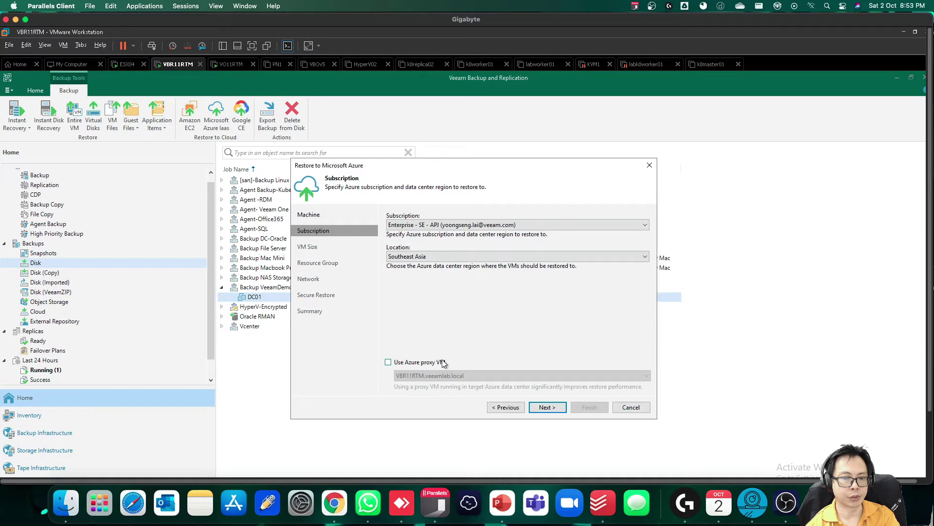
left_click(628, 408)
left_click(471, 303)
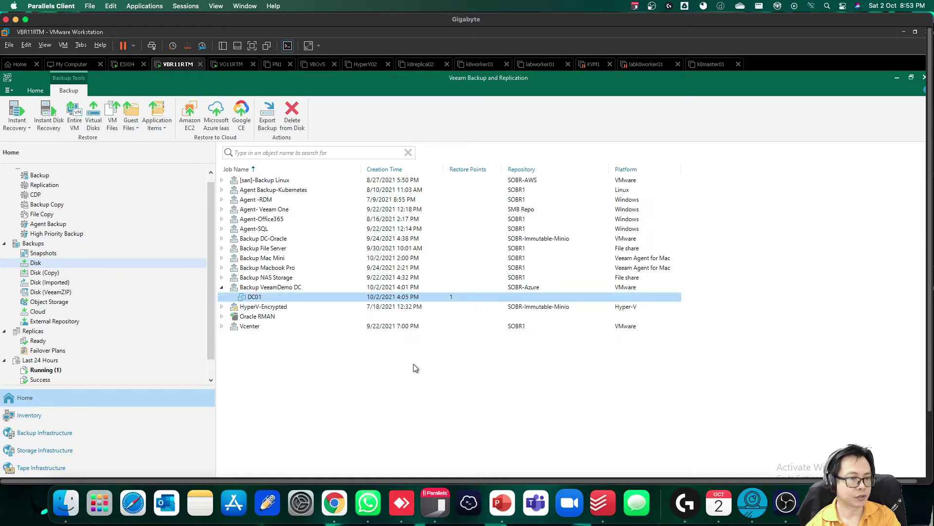
left_click(348, 378)
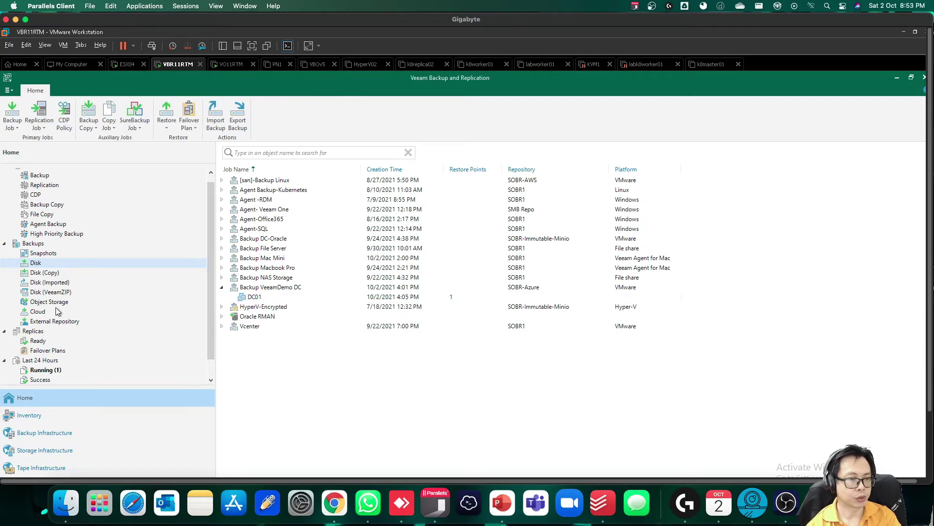
Step: Start restoring DC01 from its object storage backup to Microsoft Azure in Southeast Asia without a proxy VM, accepting the location mismatch
left_click(40, 303)
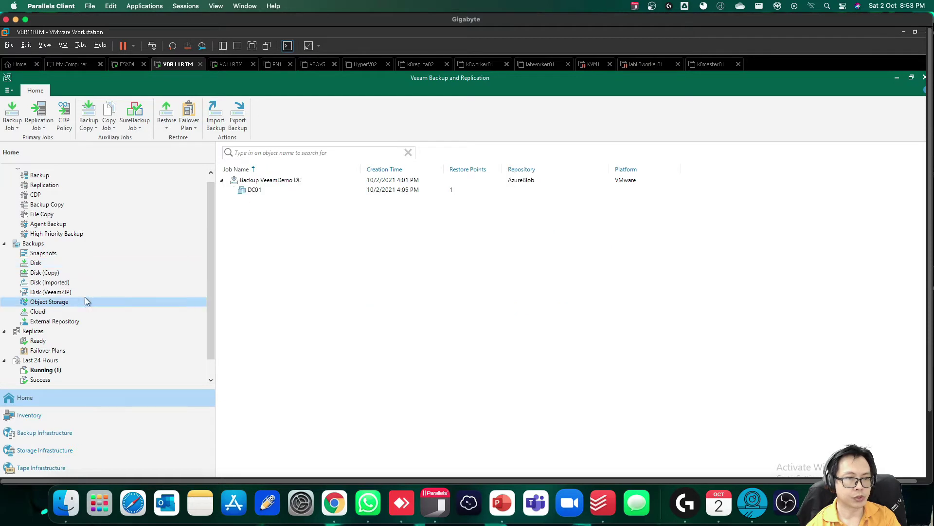
left_click(247, 192)
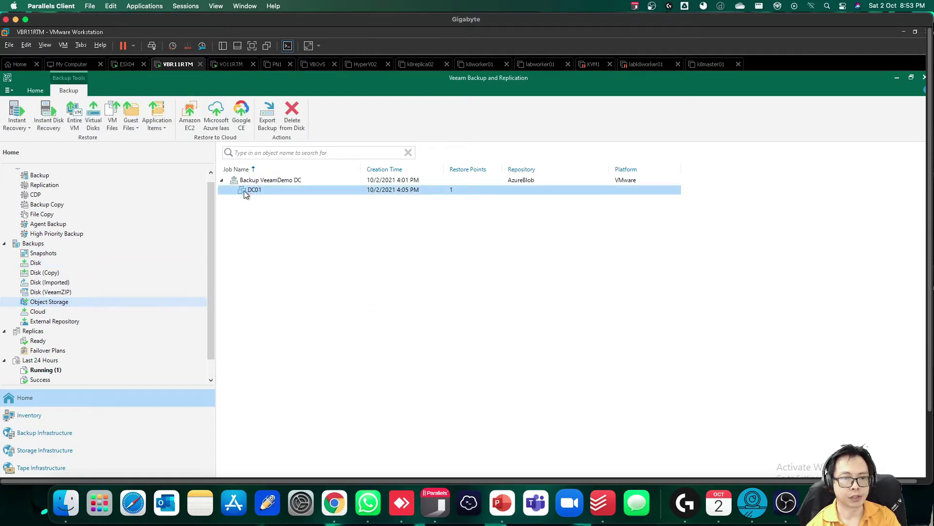
right_click(264, 190)
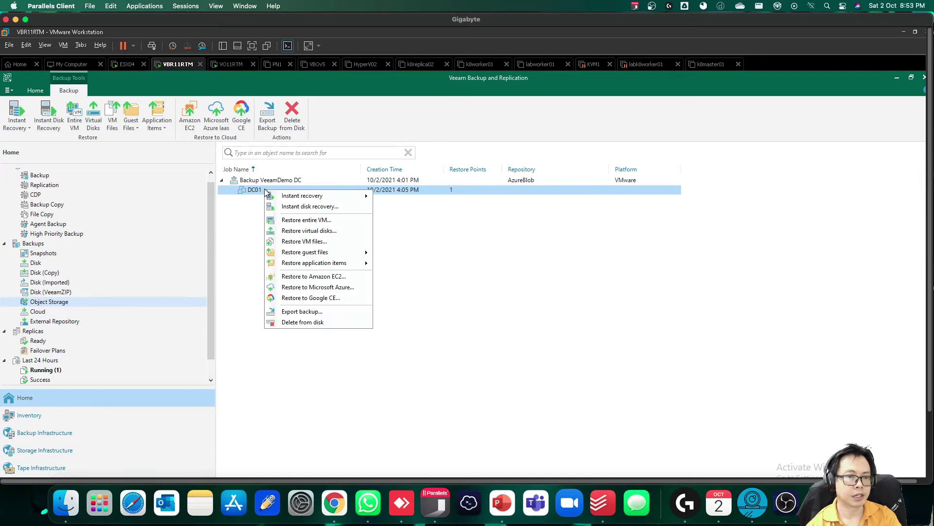
left_click(355, 287)
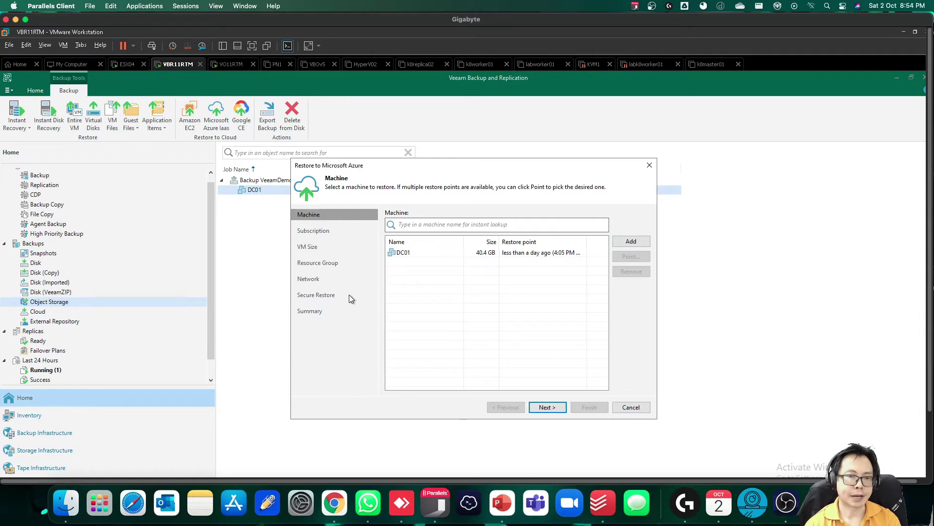
left_click(425, 254)
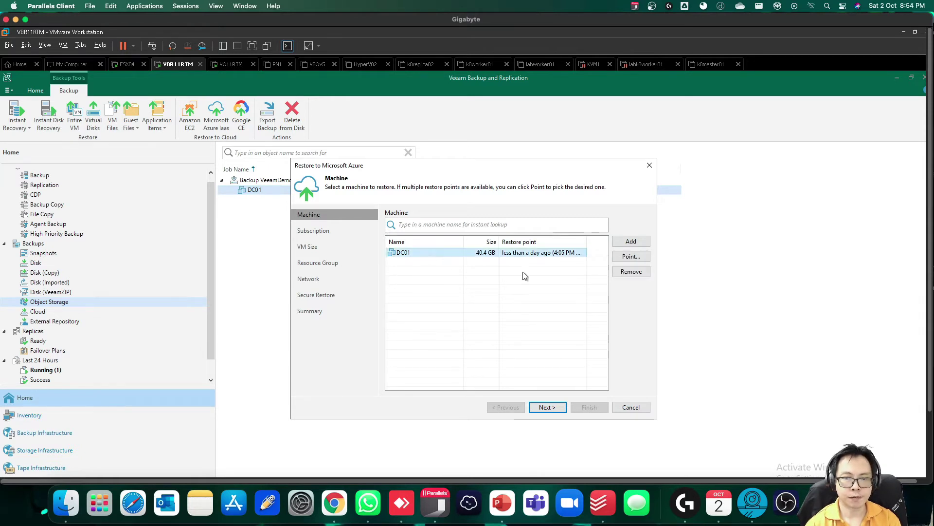
left_click(542, 407)
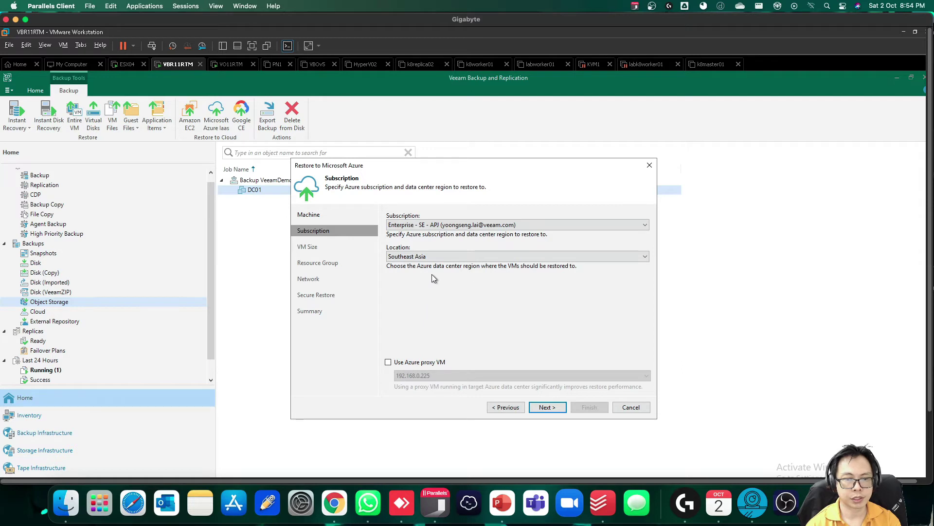
left_click(550, 408)
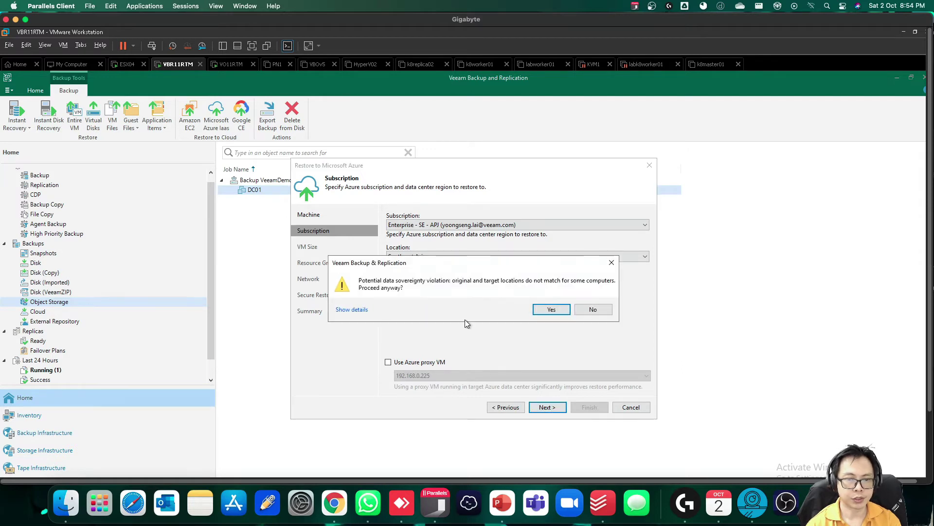
left_click(549, 309)
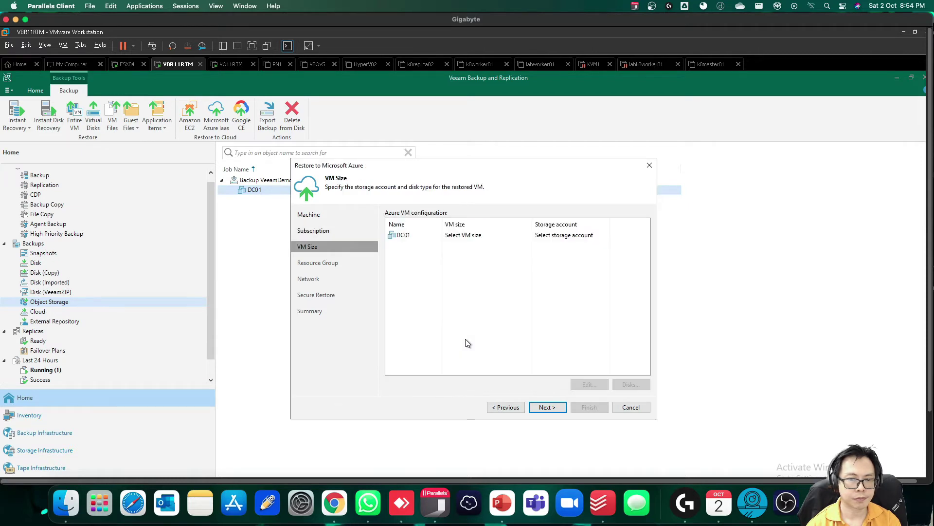
Step: Set DC01's Azure VM size to Basic_A2 (2 cores, 3.50 GB memory) and its storage account to mylaistorage01
left_click(494, 236)
left_click(590, 384)
left_click(435, 243)
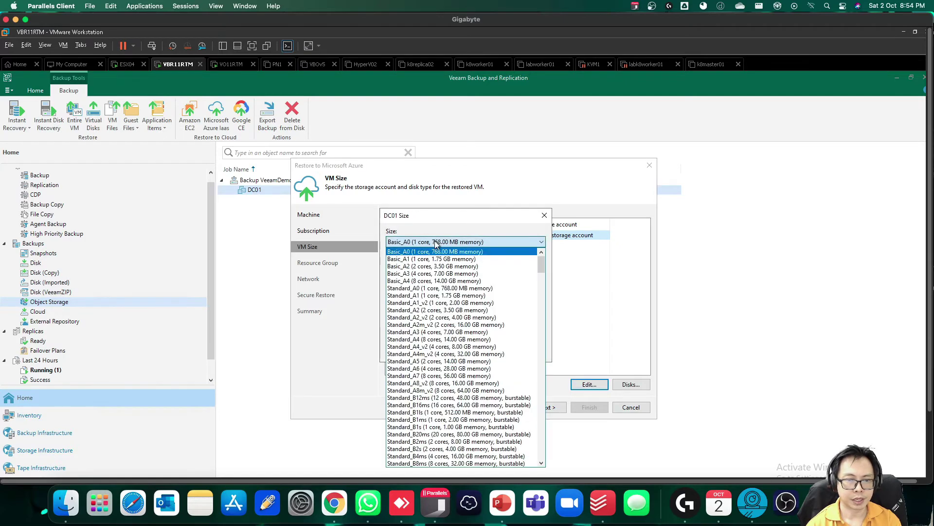
left_click(468, 266)
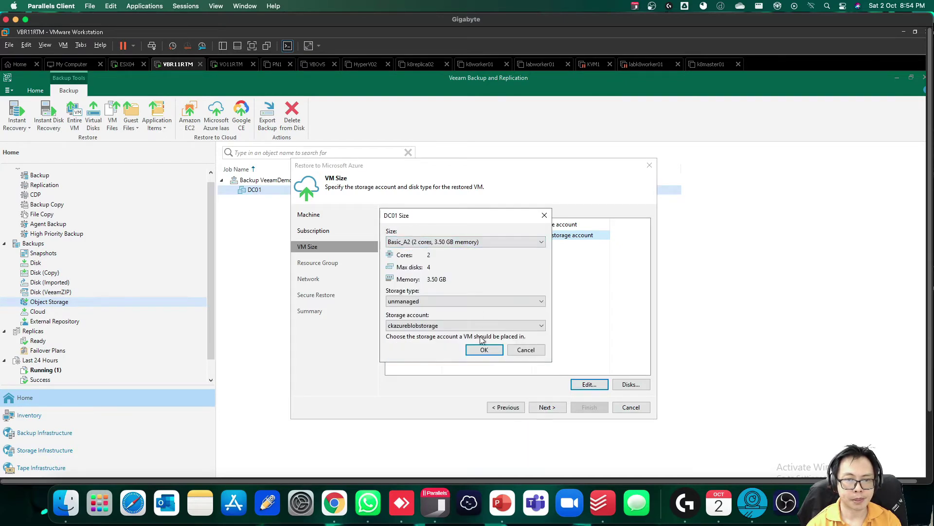
left_click(437, 326)
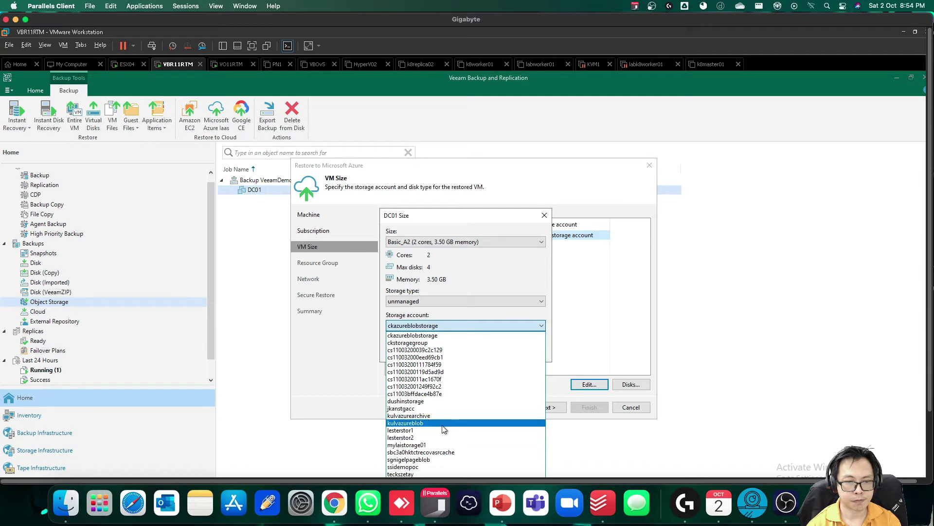
left_click(440, 445)
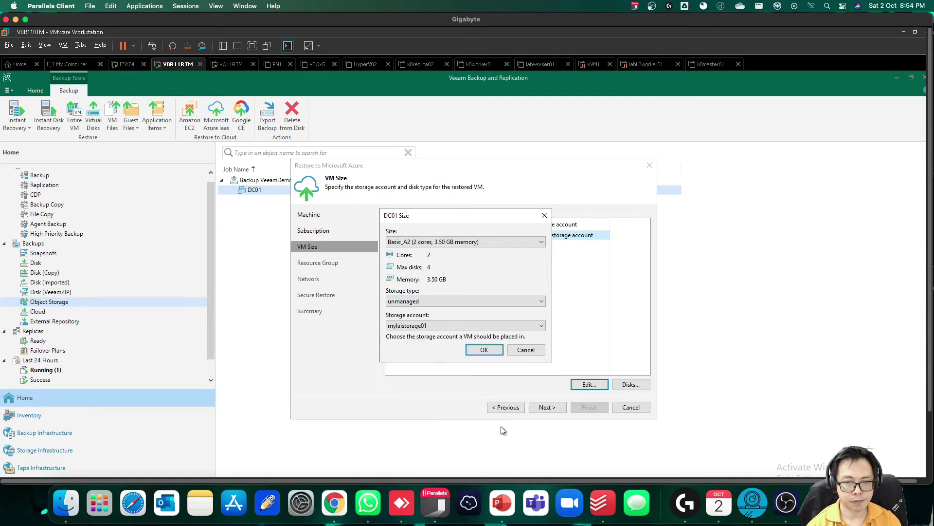
left_click(486, 351)
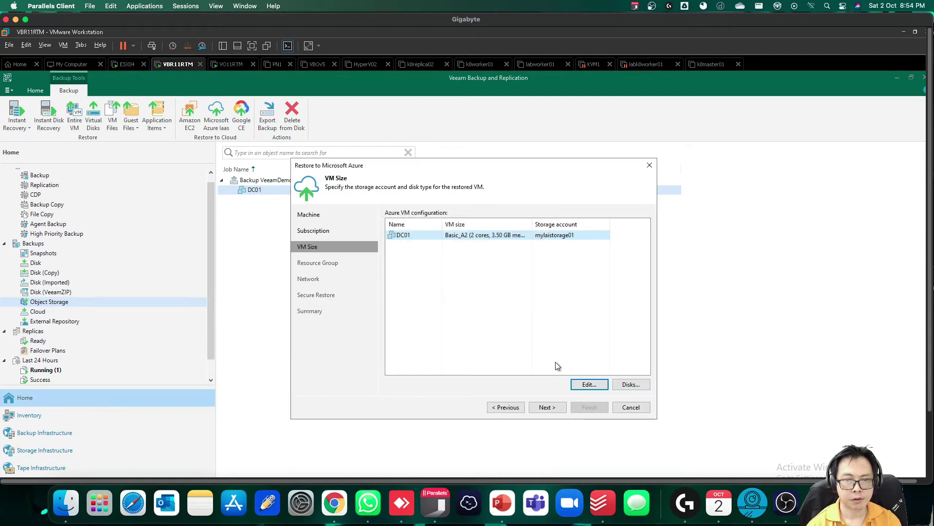
Step: Proceed to the resource group settings and name the restored DC01 machine my-lai-restore2
left_click(548, 407)
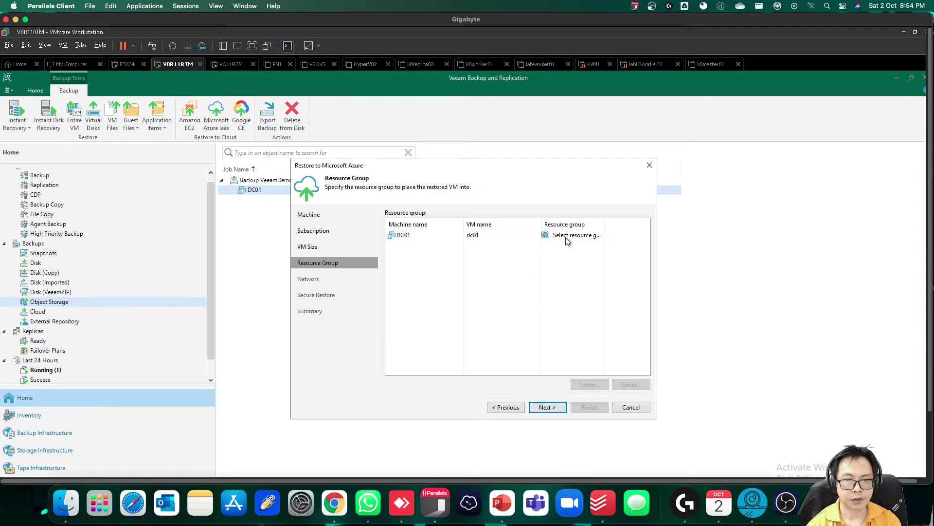
left_click(567, 237)
left_click(588, 385)
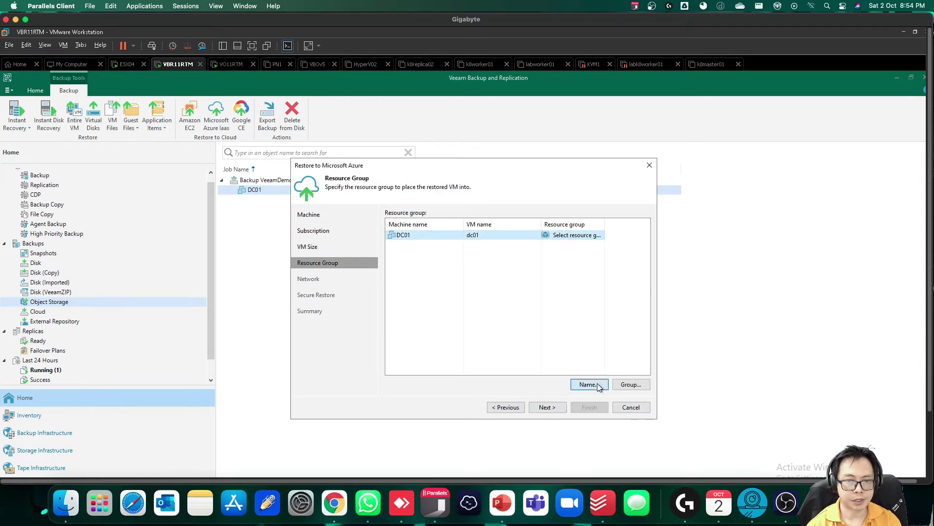
type("my-lai-rwst")
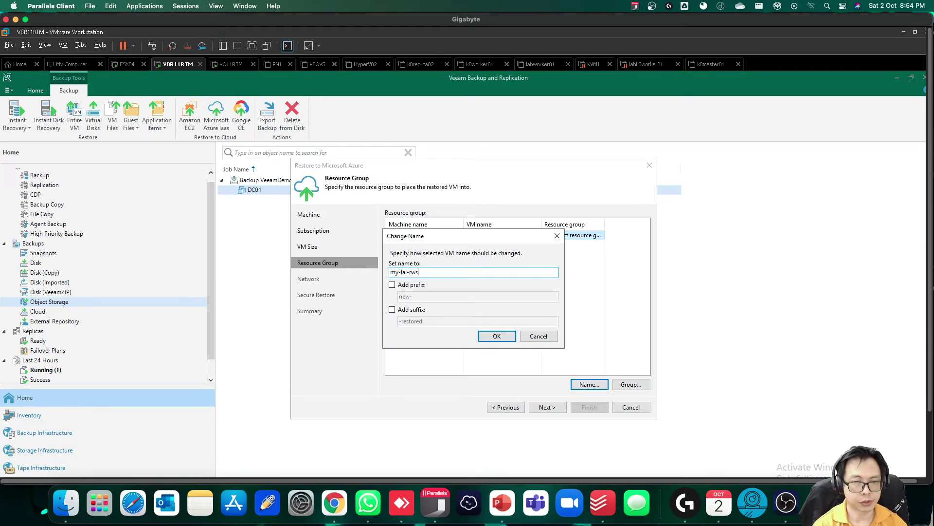
key("BackSpace")
key("BackSpace")
key("BackSpace")
type("esyor")
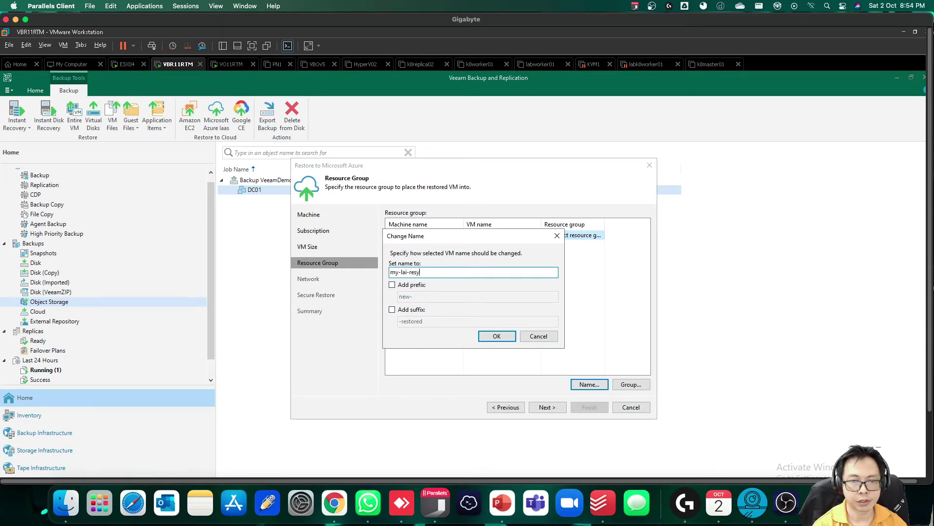
key("BackSpace")
key("BackSpace")
key("BackSpace")
type("tore2")
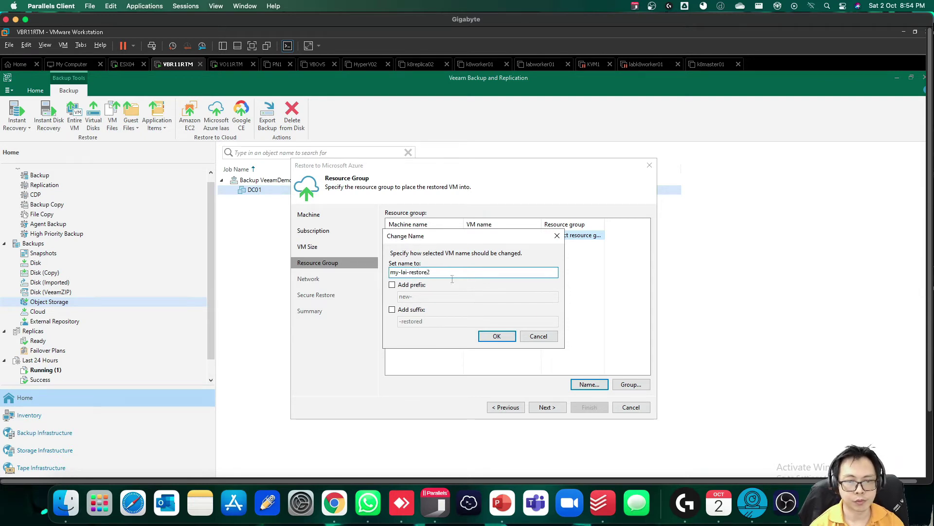
left_click(506, 336)
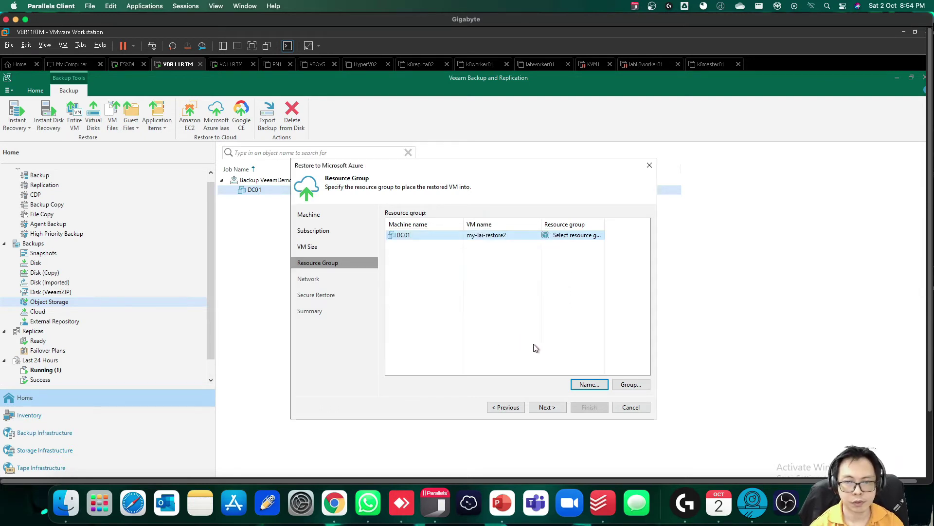
Step: Place the restored DC01 machine into the existing resource group my-lai-RG and continue to the network settings
left_click(631, 384)
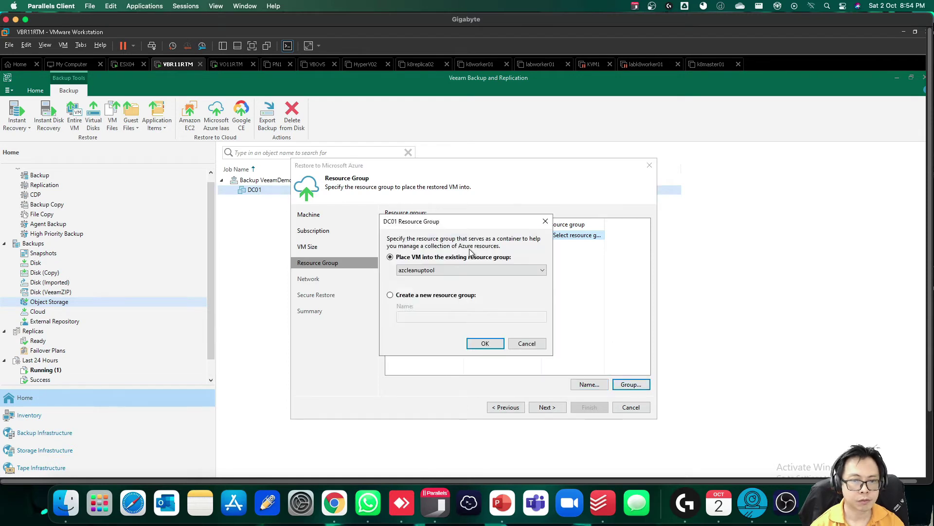
left_click(452, 269)
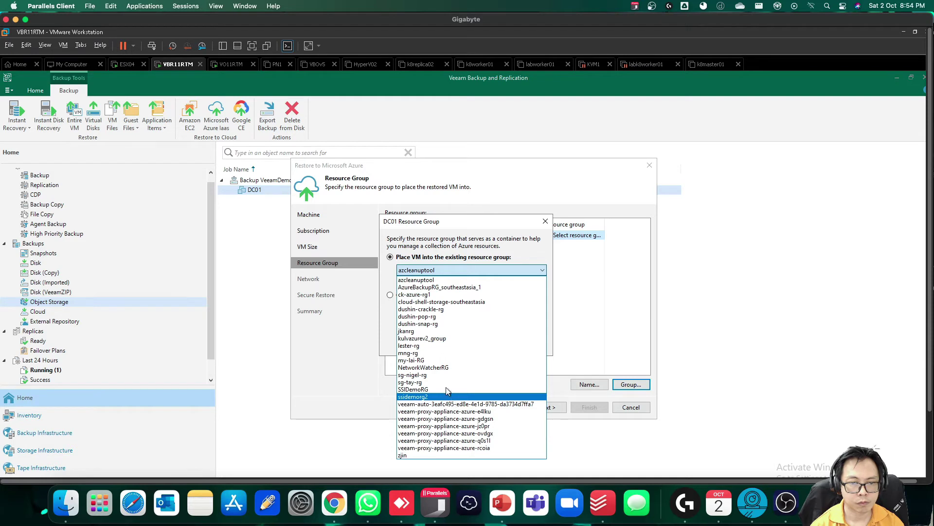
left_click(443, 361)
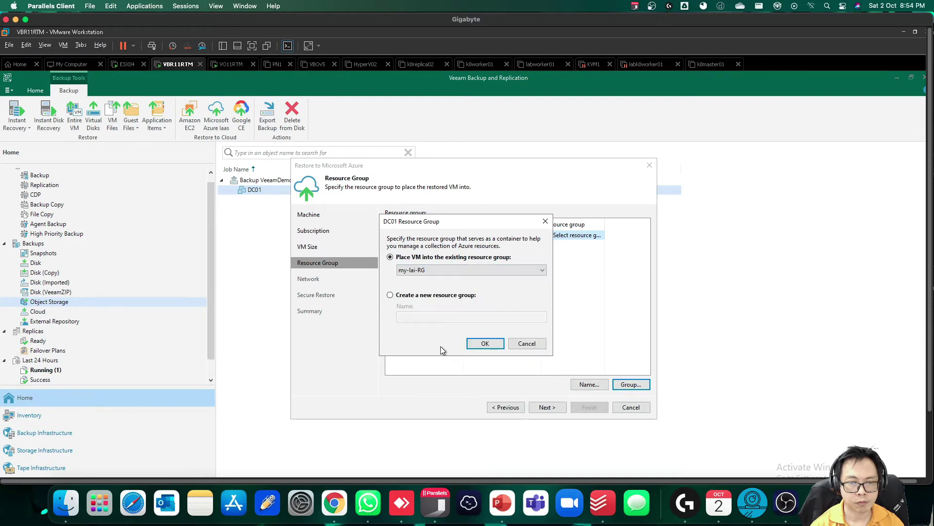
left_click(485, 344)
left_click(548, 408)
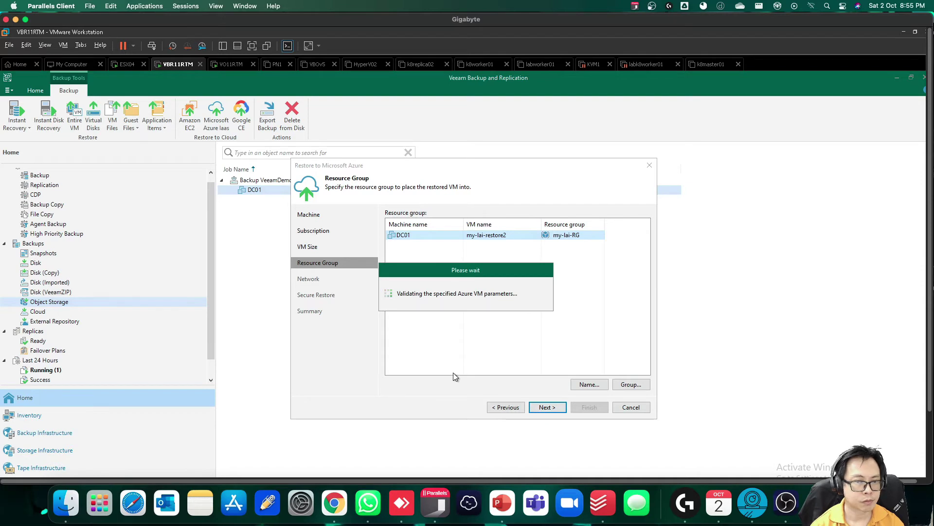
Step: Connect DC01 to the virtual network my-lai-RG-vnet (my-lai-RG) with the default subnet and assign it a public IP
left_click(491, 236)
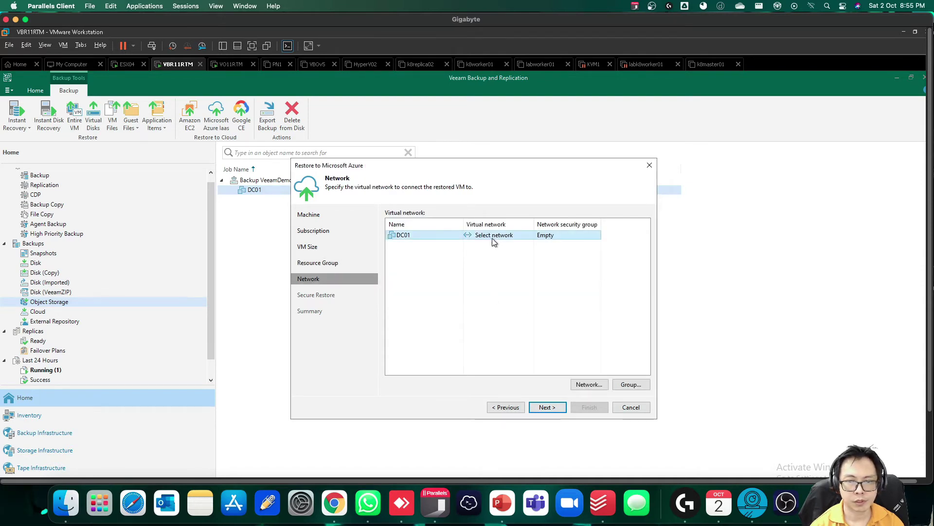
left_click(589, 385)
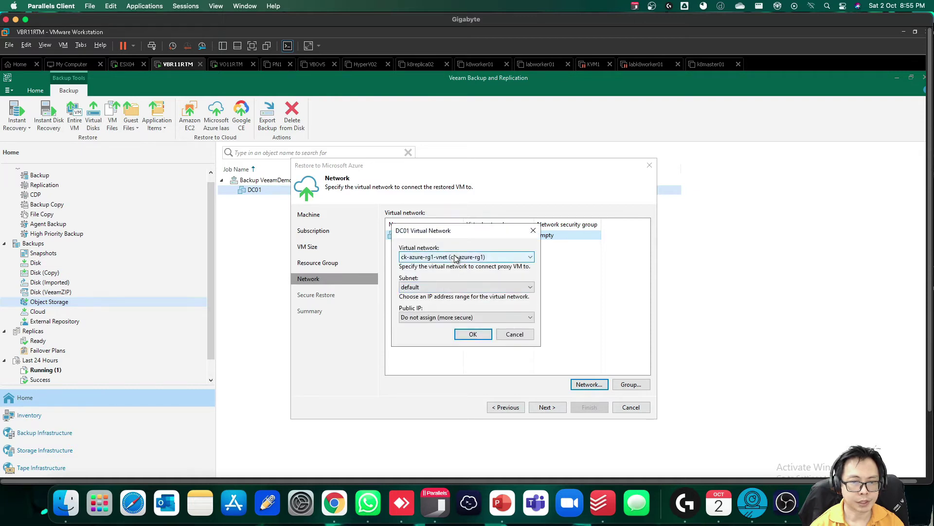
left_click(456, 257)
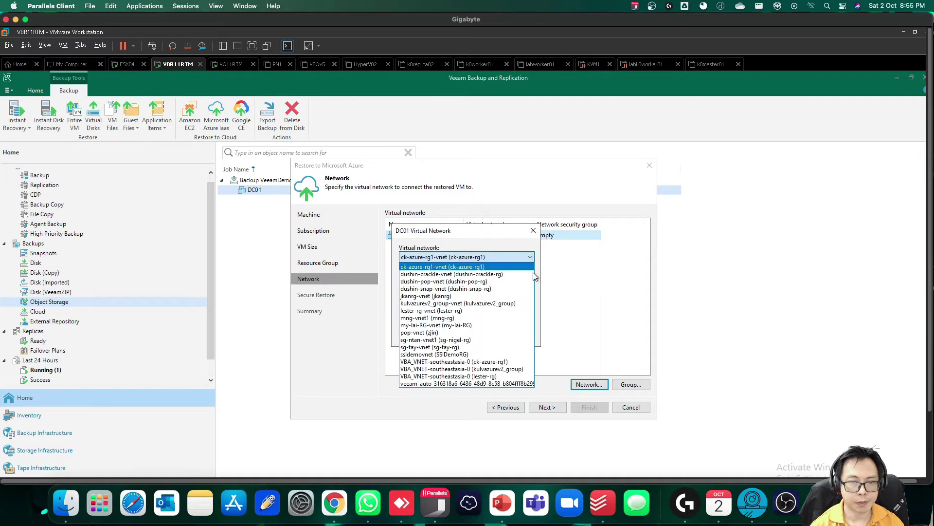
left_click(486, 325)
left_click(477, 288)
left_click(437, 298)
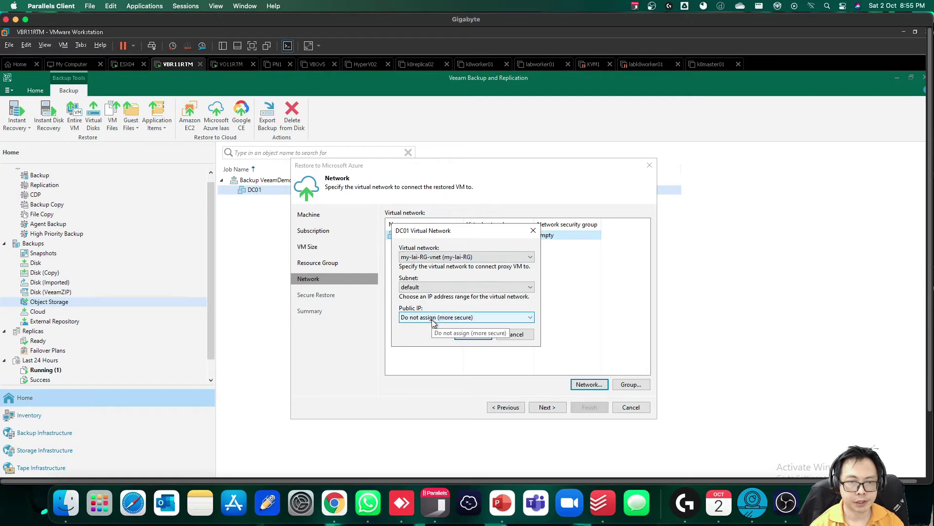
left_click(432, 319)
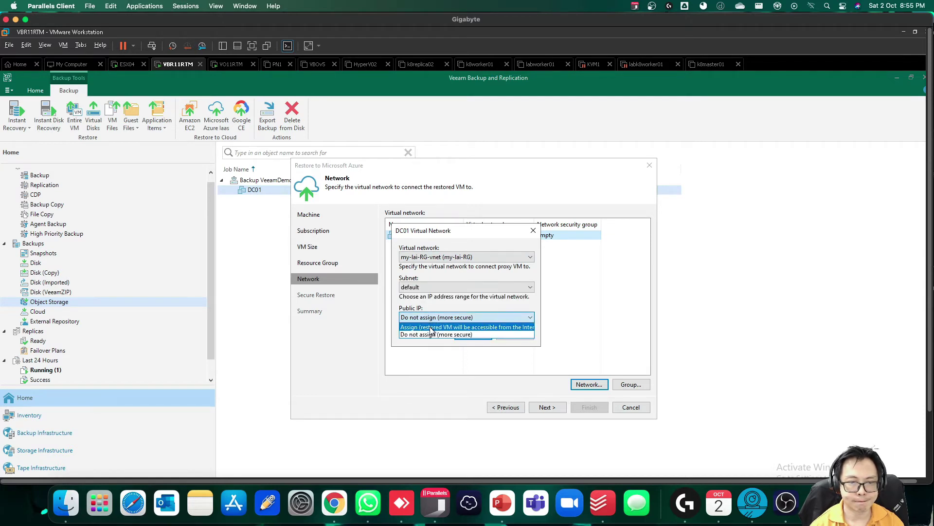
left_click(430, 328)
left_click(474, 333)
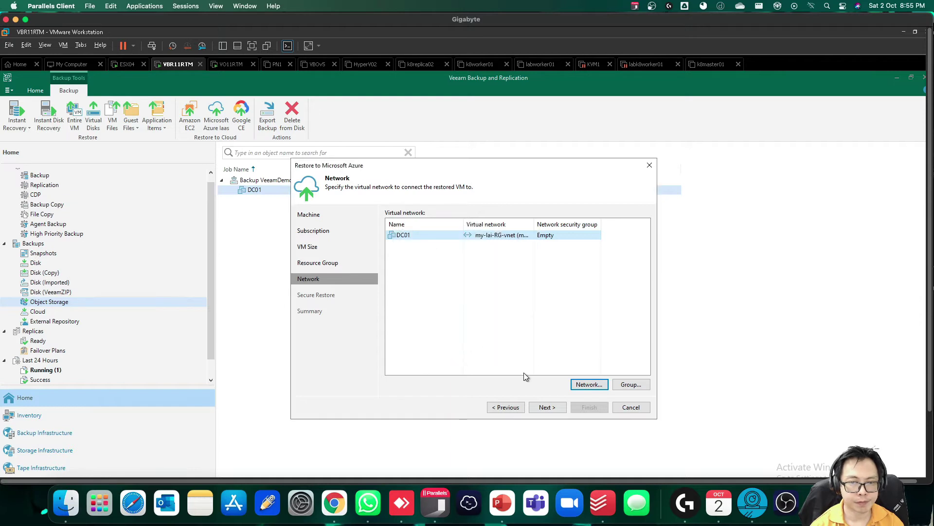
Step: Set DC01's network security group to myl-lai-RDPNSG
left_click(631, 384)
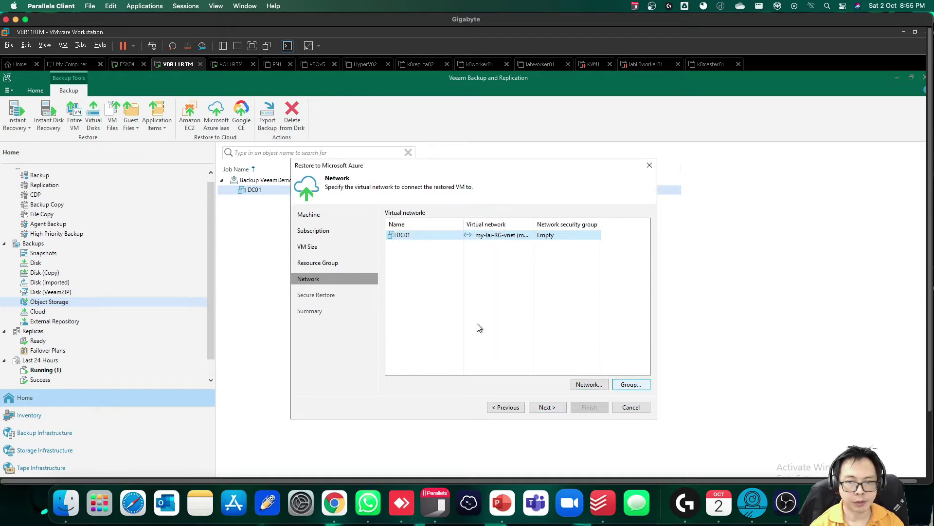
left_click(456, 285)
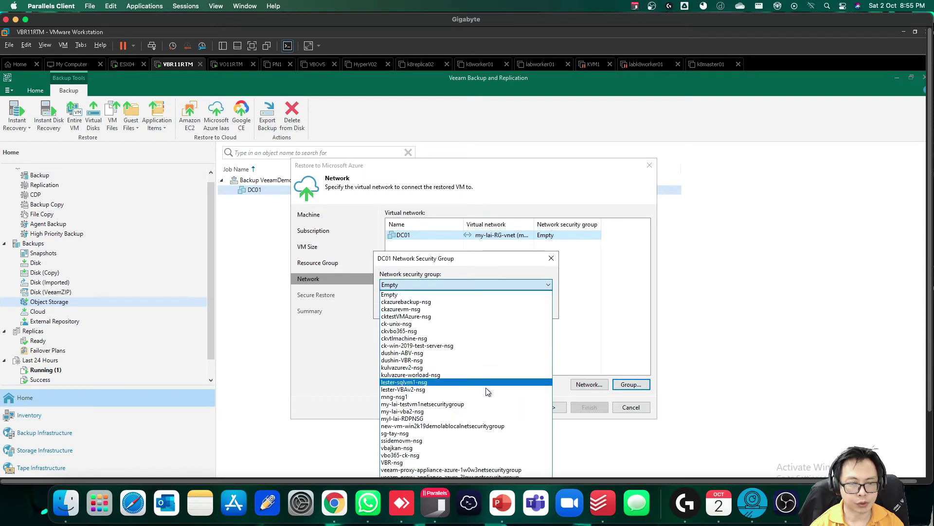
left_click(438, 418)
left_click(491, 306)
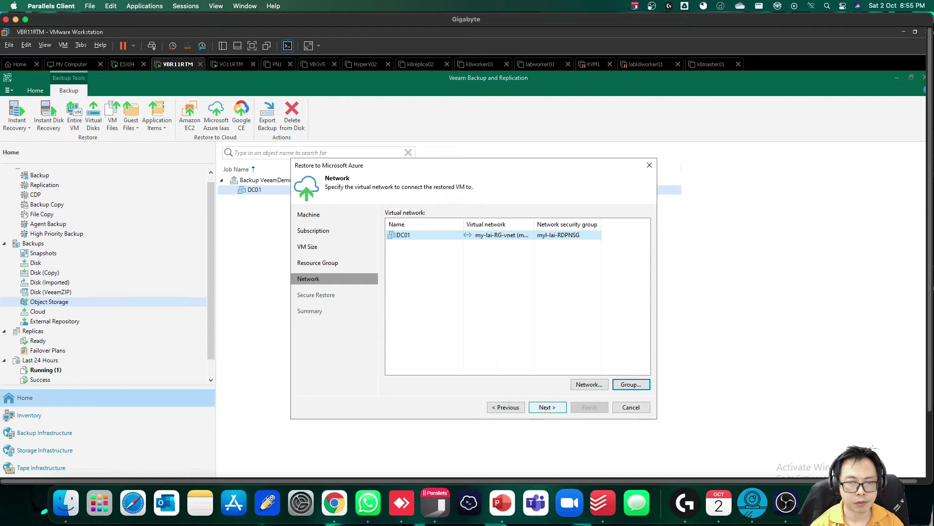
Step: Continue past Secure Restore to the summary, turn off powering on the target VM after restoring, and start the restore
left_click(541, 408)
left_click(560, 408)
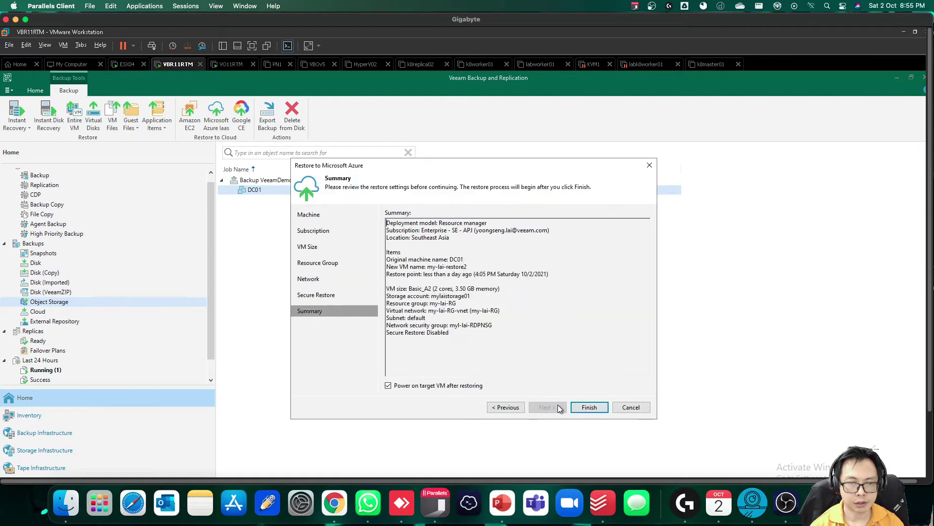
left_click(388, 385)
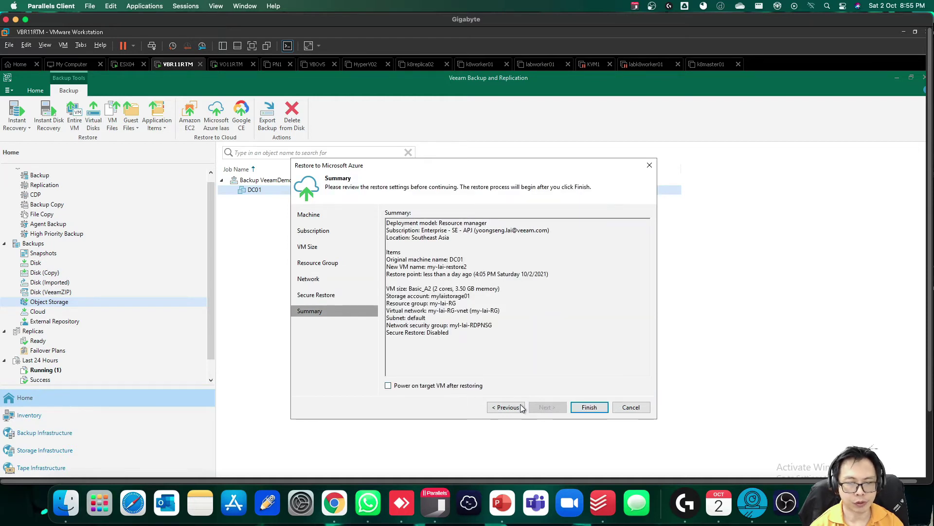
left_click(588, 408)
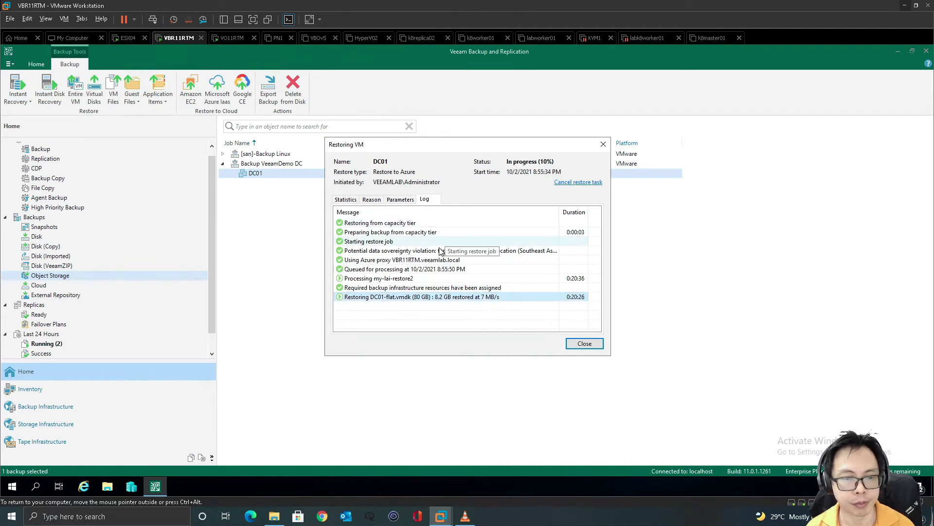
Step: Examine the Azure proxy and queueing entries in the log of DC01's running restore to Azure
left_click(436, 263)
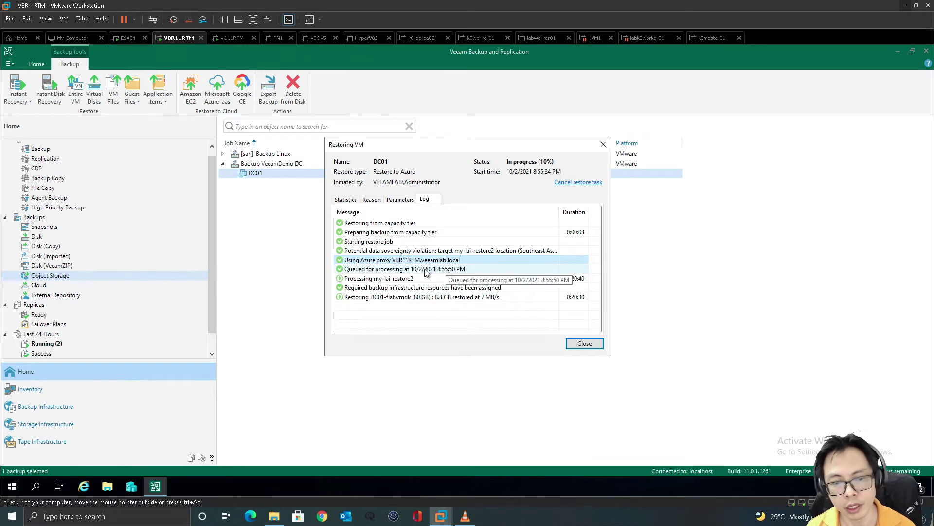
left_click(427, 271)
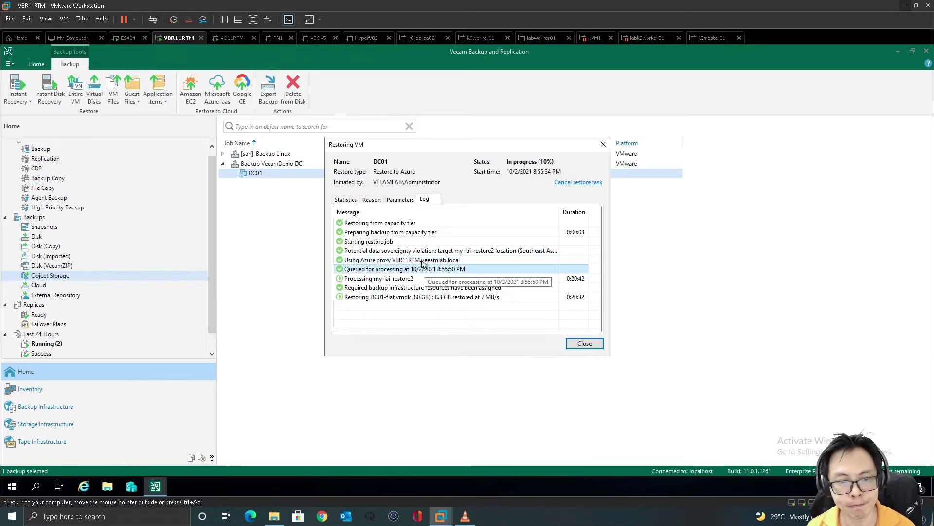
left_click(423, 263)
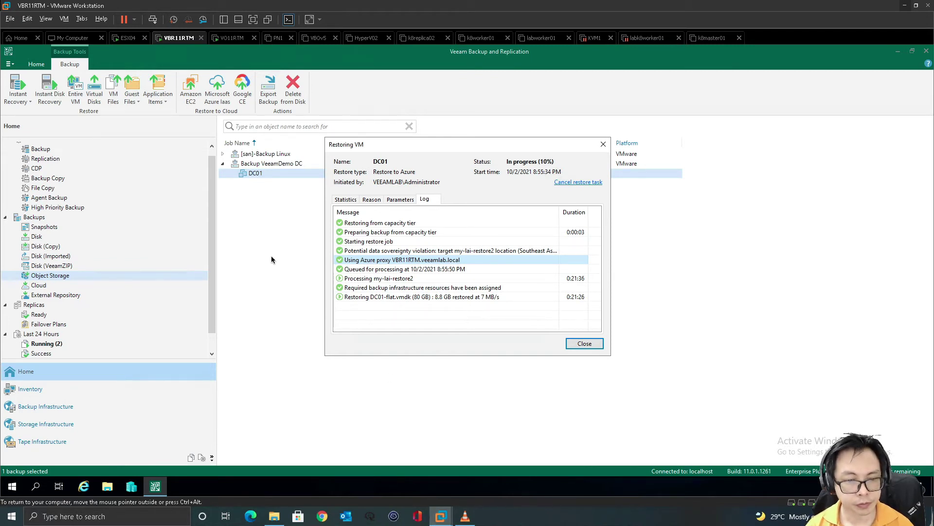
Step: Switch to the Backup to Azure presentation in PowerPoint
key("ctrl+Up")
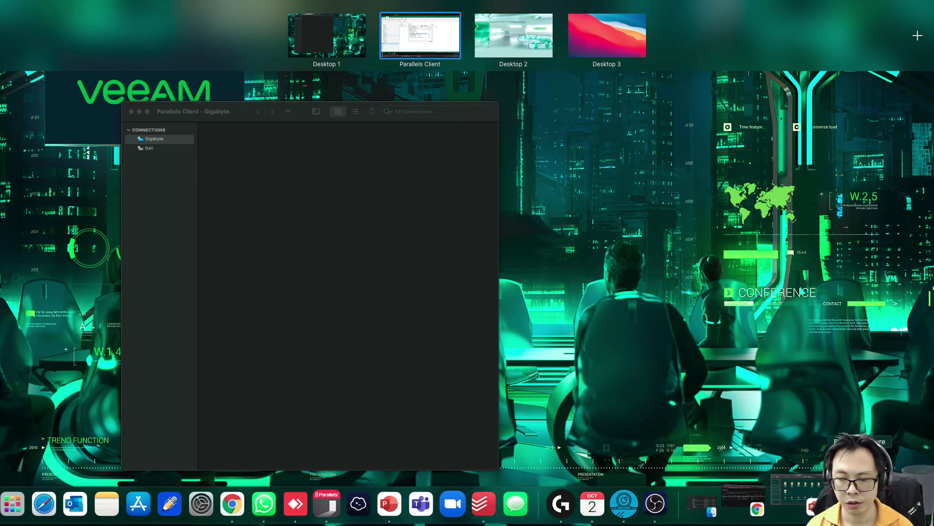
left_click(882, 504)
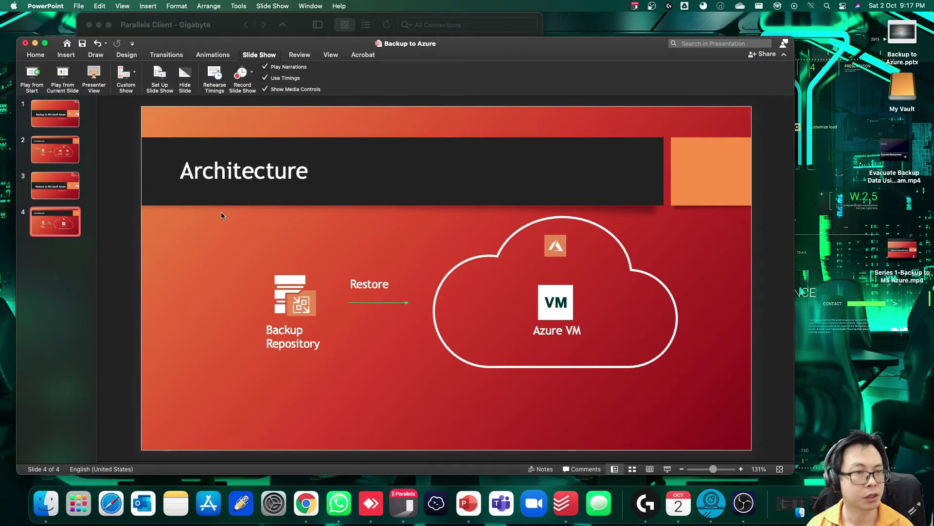